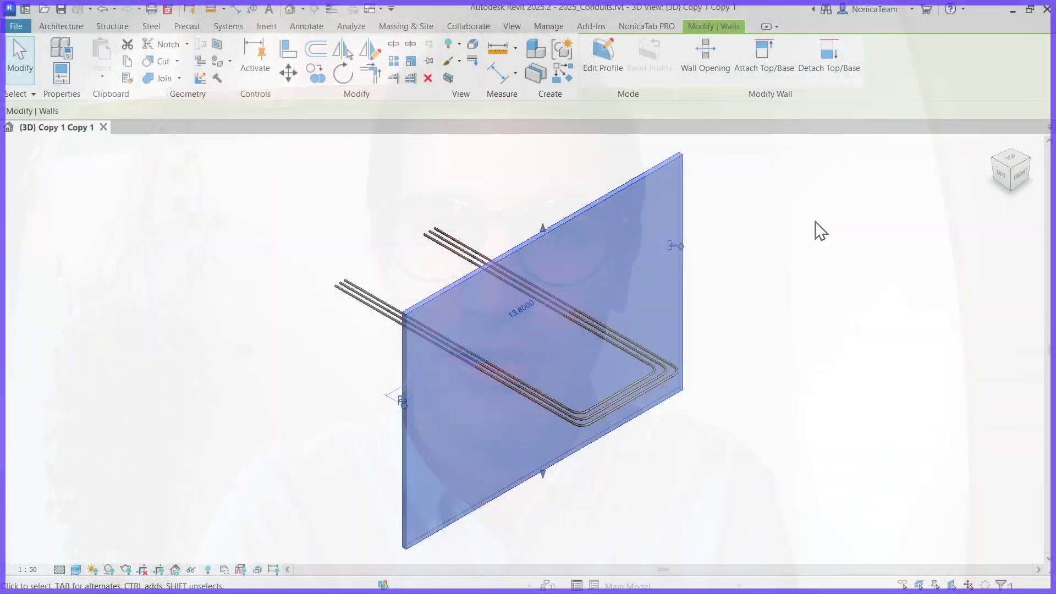
# Turn to the FRONT view and start sketching a rectangle in the wall's edit profile
pyautogui.click(1021, 176)
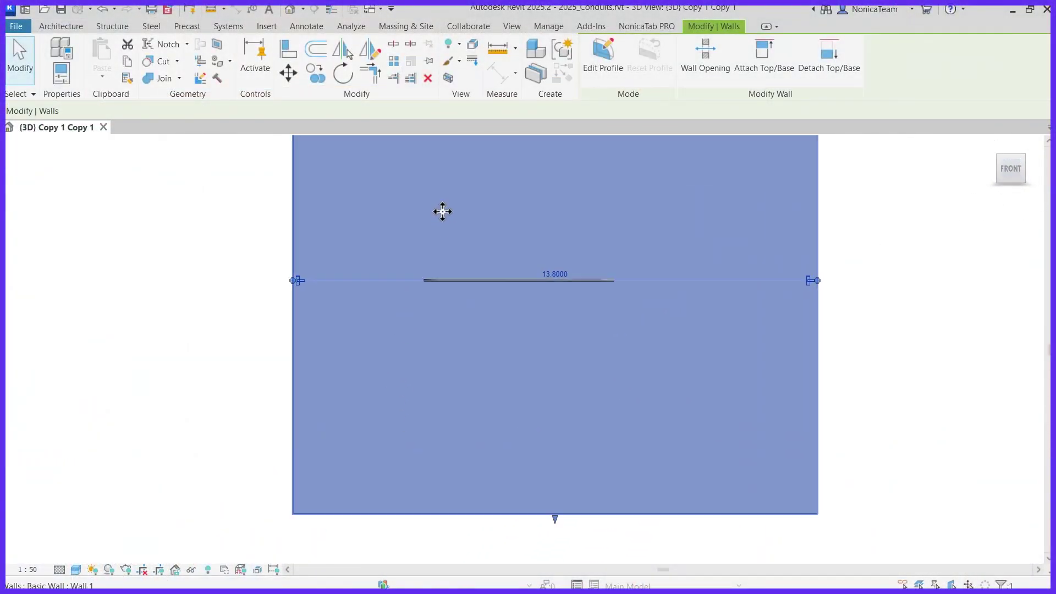
pyautogui.click(603, 55)
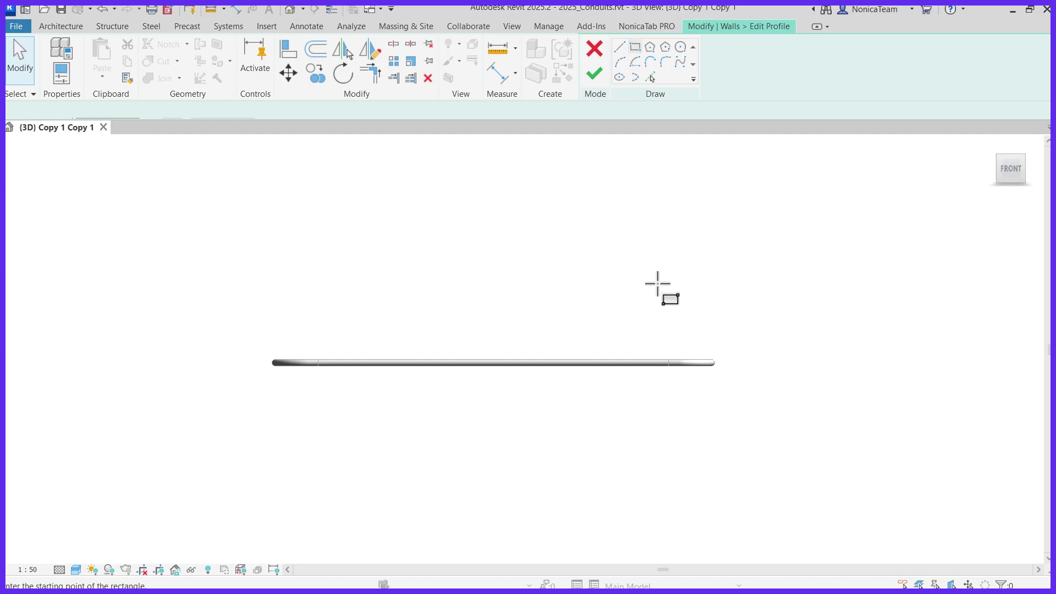
pyautogui.scroll(2, 666, 330)
pyautogui.click(655, 362)
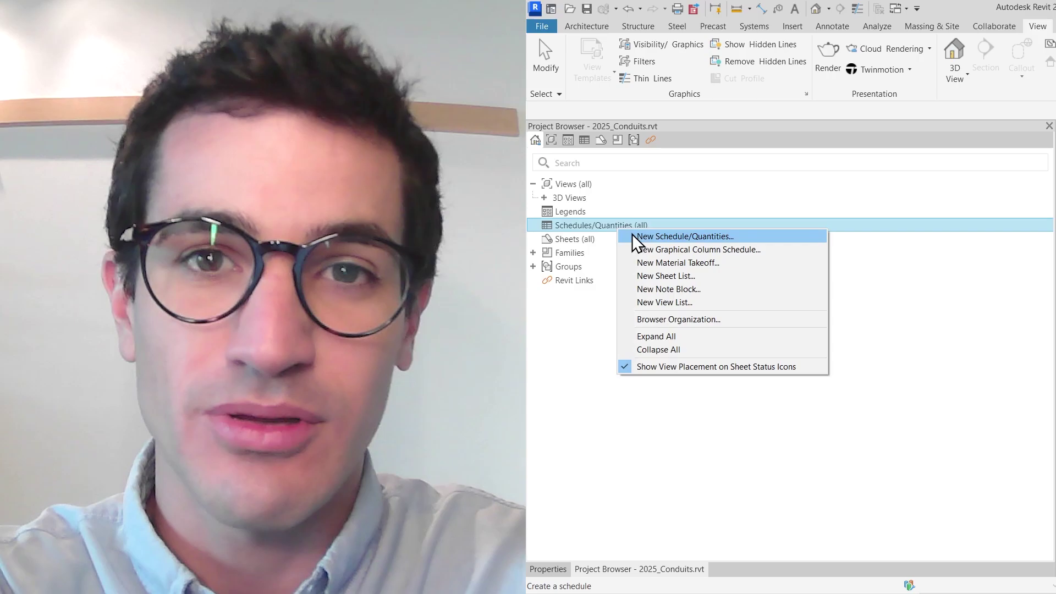
# Start a new schedule and search its categories for 'holes'
pyautogui.click(634, 236)
pyautogui.click(778, 238)
pyautogui.write('holes')
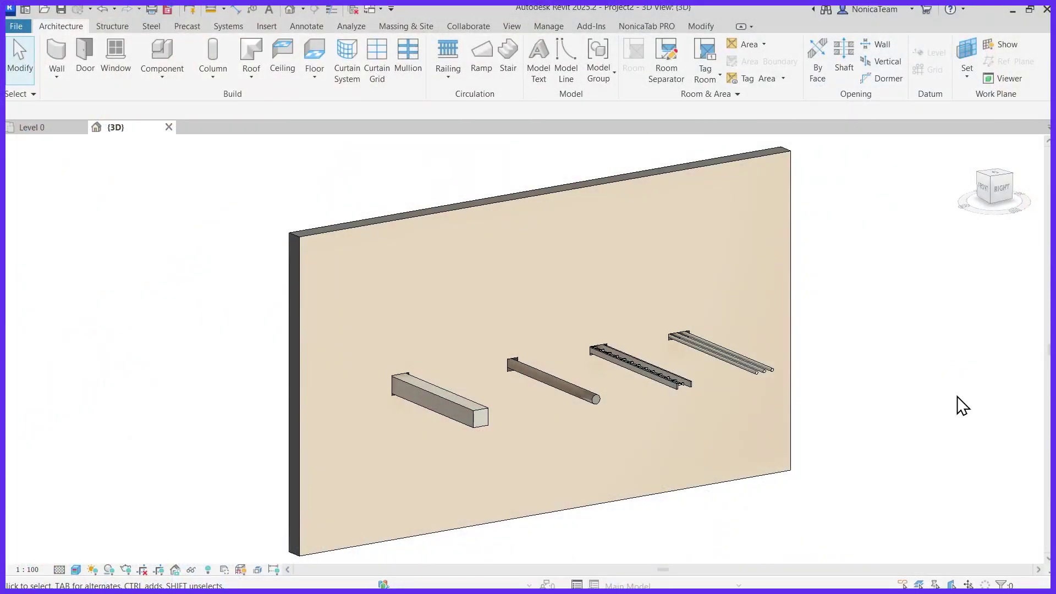
# Zoom and orbit the 3D view to face the wall
pyautogui.scroll(3, 528, 365)
pyautogui.keyDown('shift'); pyautogui.moveTo(528, 370); pyautogui.dragTo(484, 330, button='middle'); pyautogui.keyUp('shift')
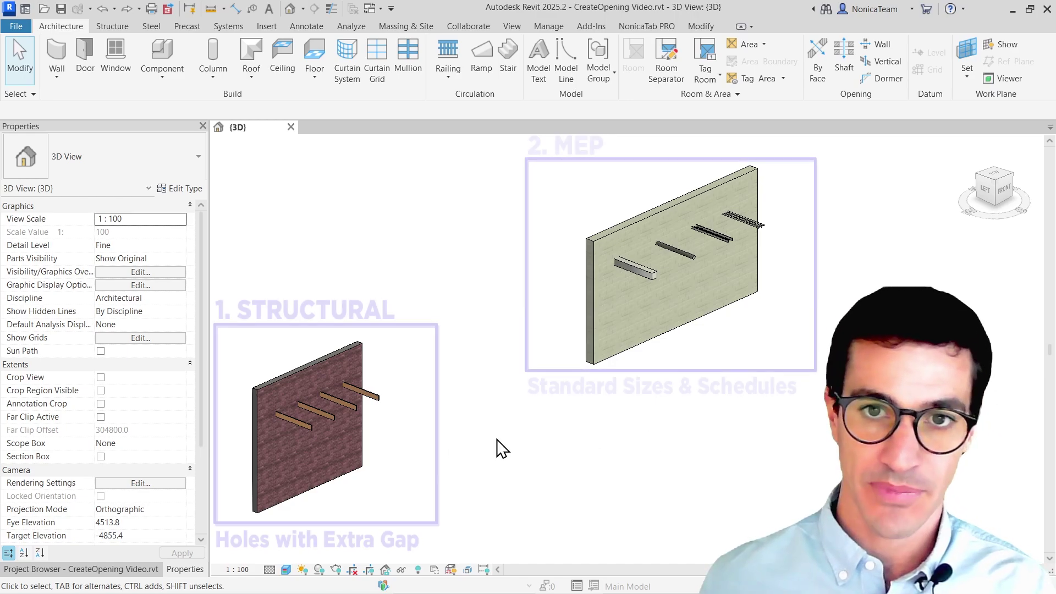
# Open NonicaTab PRO's Create Openings and pick the brick wall as host
pyautogui.scroll(3, 220, 519)
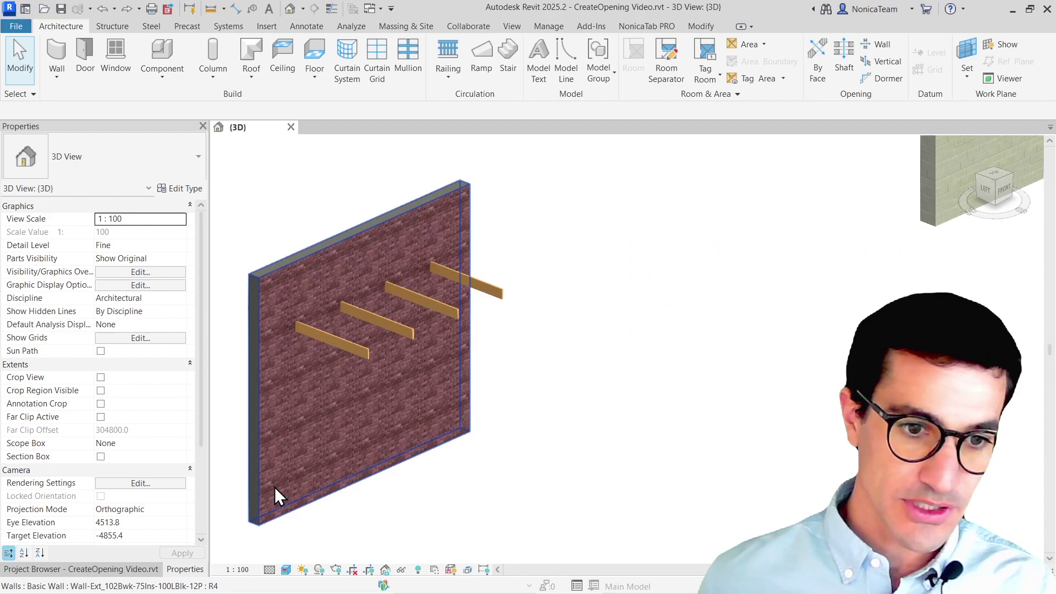
pyautogui.moveTo(276, 495); pyautogui.dragTo(440, 475, button='middle')
pyautogui.click(648, 26)
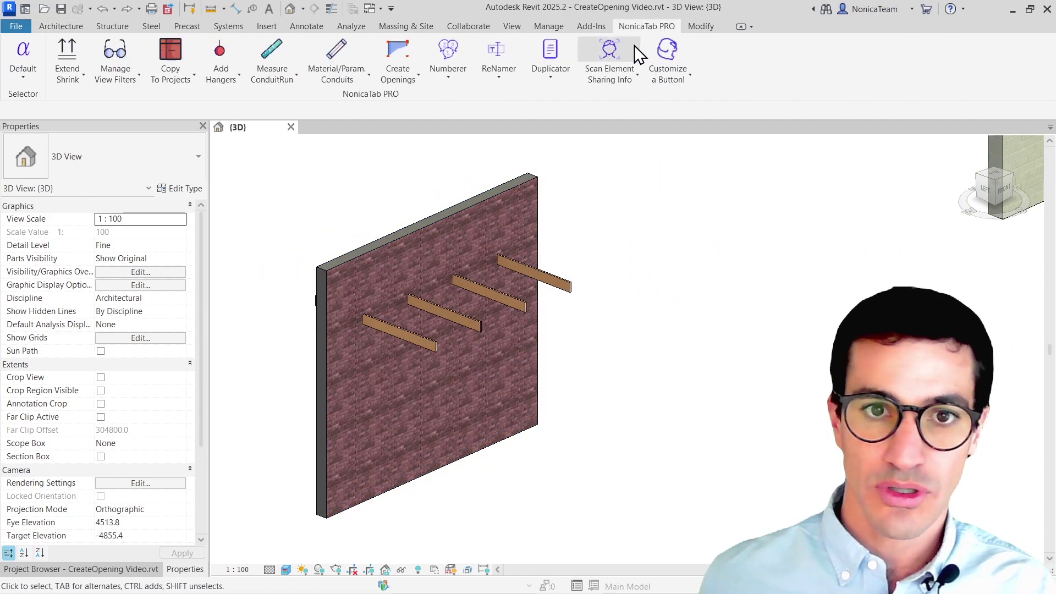
pyautogui.click(402, 51)
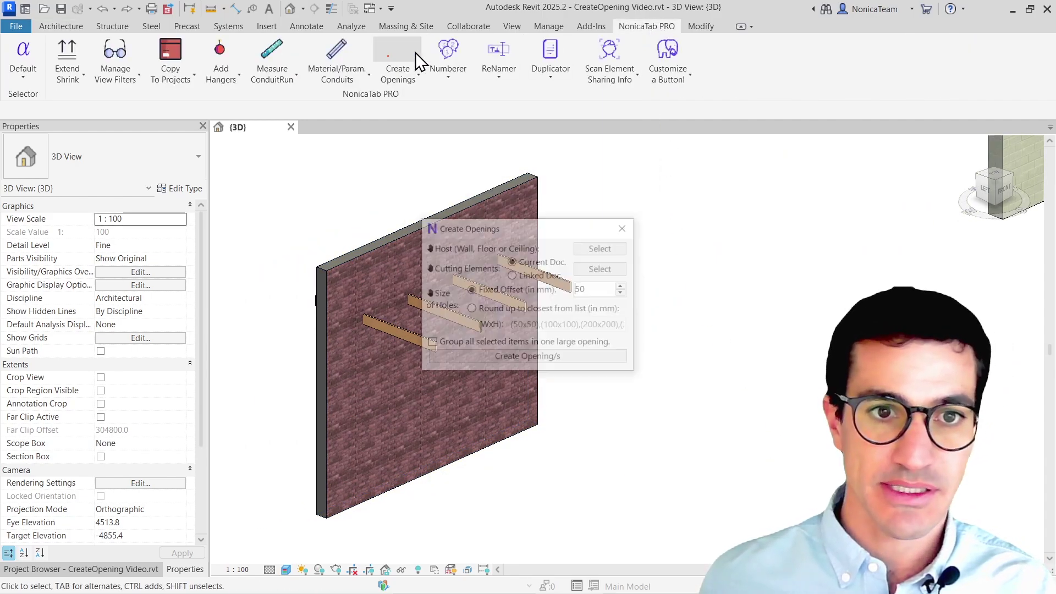
pyautogui.moveTo(531, 233); pyautogui.dragTo(686, 177)
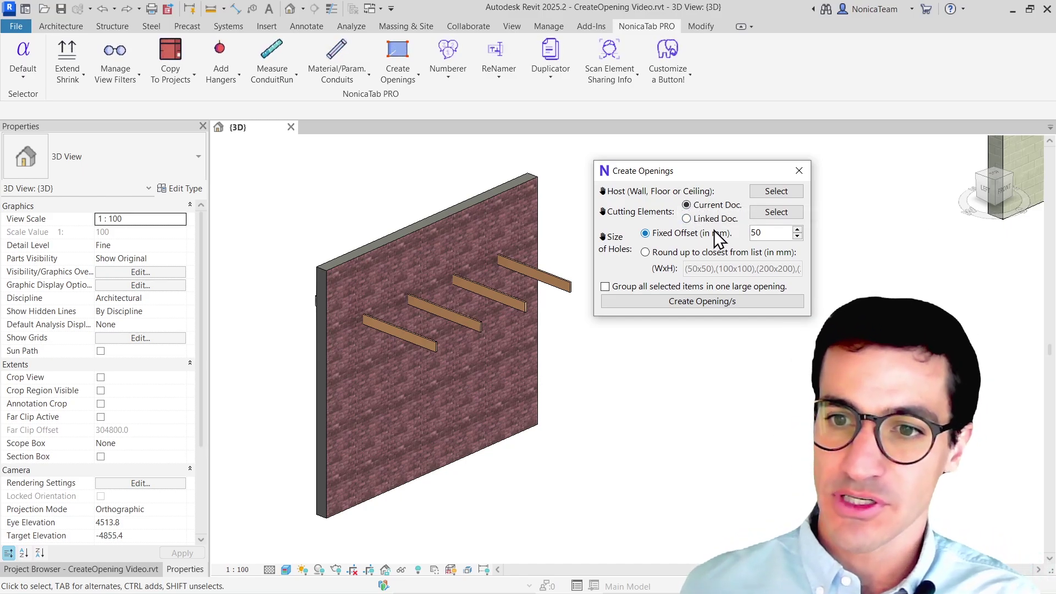
pyautogui.click(771, 193)
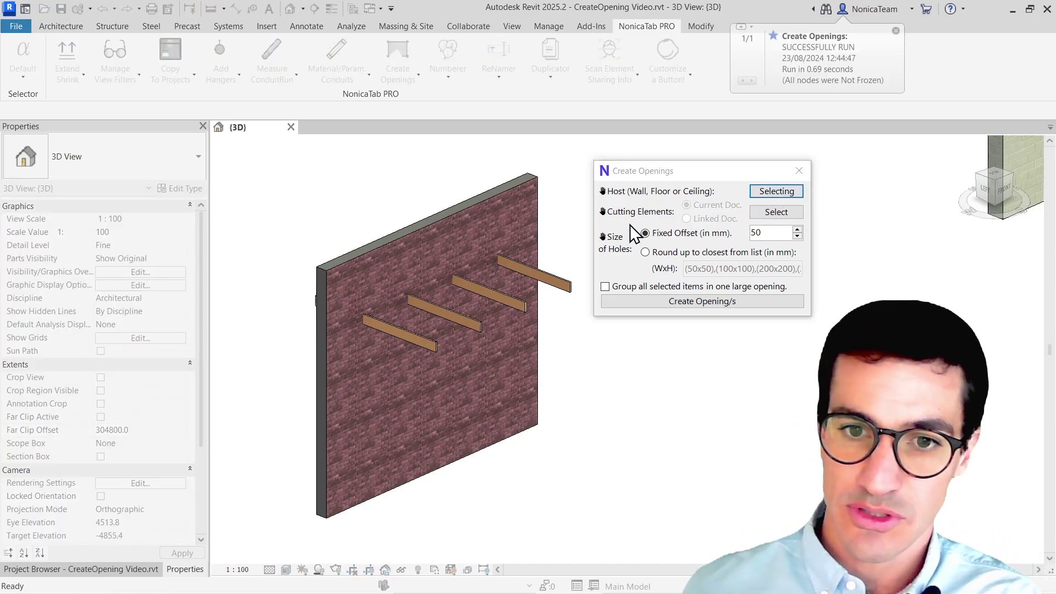
pyautogui.click(523, 216)
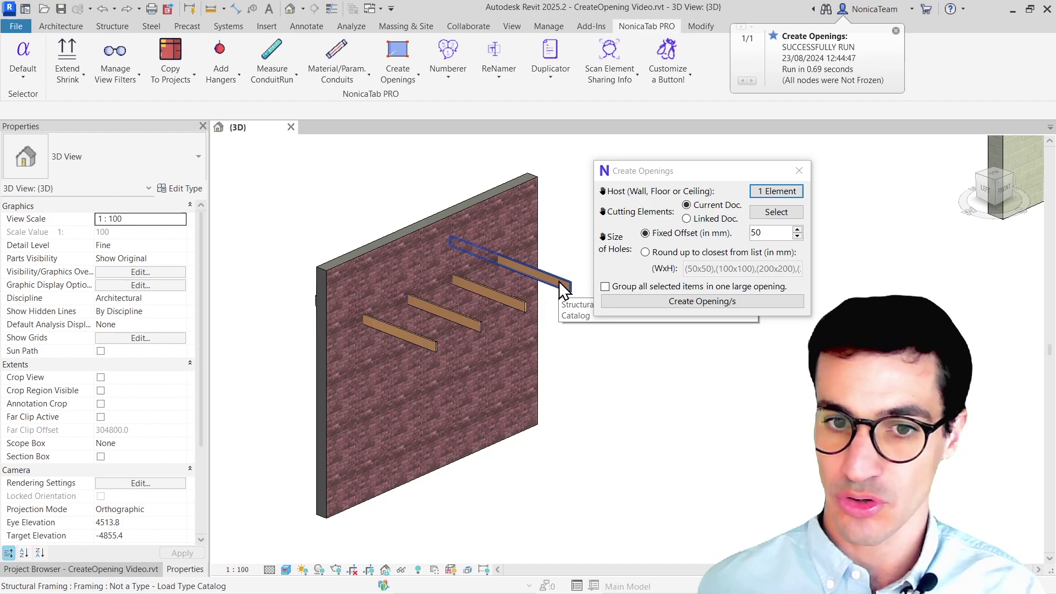
# Set cutting elements to Current Doc. and pick the four beams
pyautogui.click(688, 218)
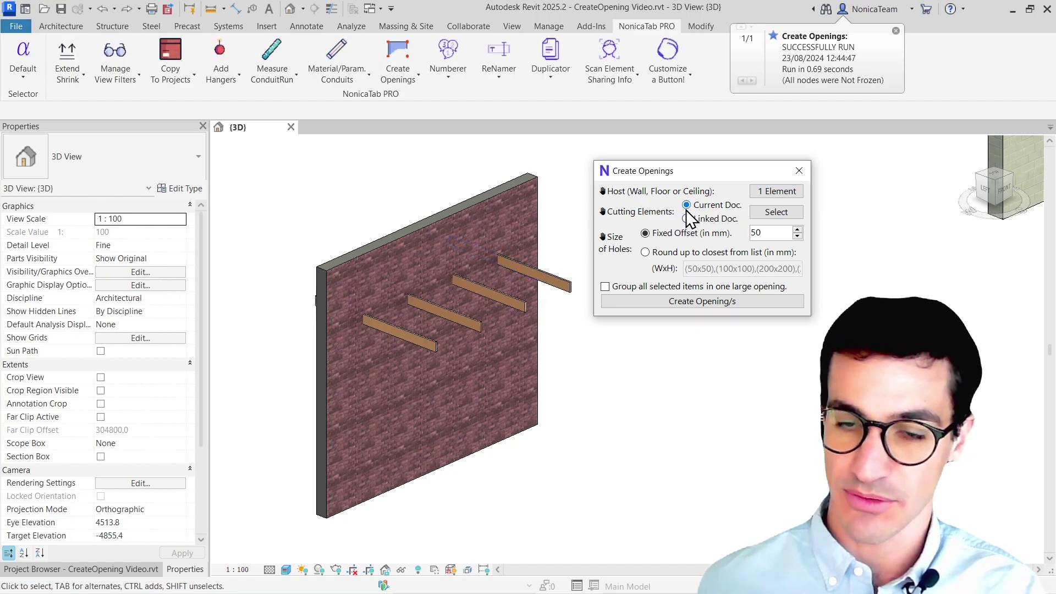
pyautogui.click(776, 212)
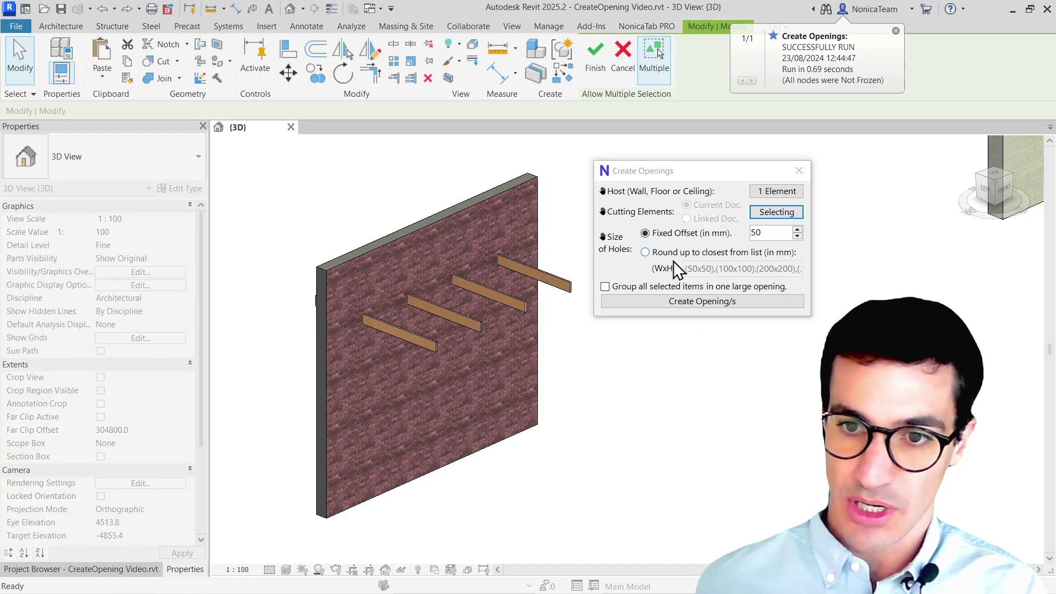
pyautogui.click(563, 283)
pyautogui.click(445, 314)
pyautogui.click(411, 332)
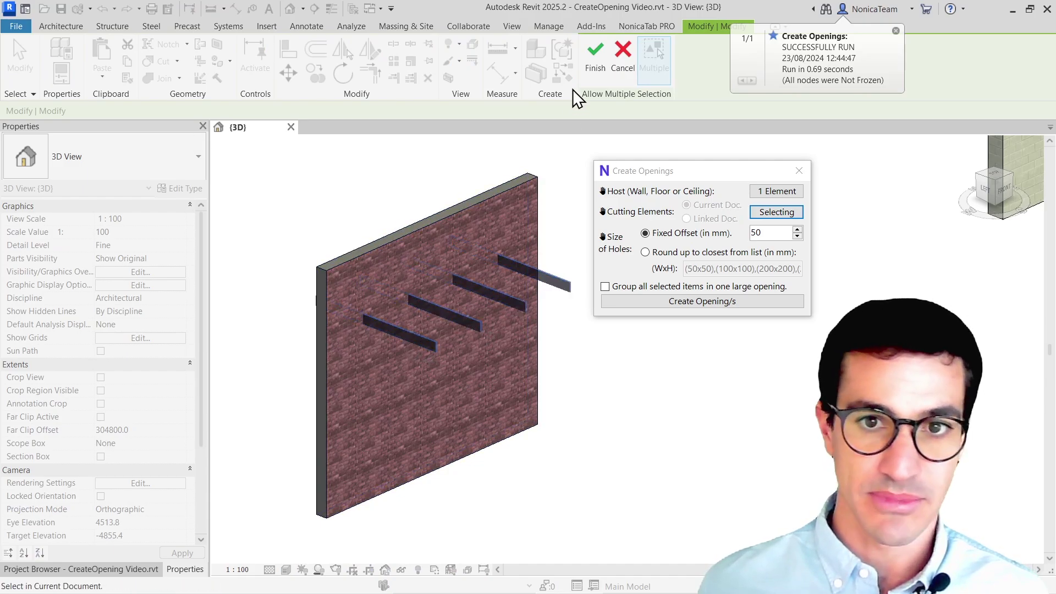
pyautogui.click(596, 57)
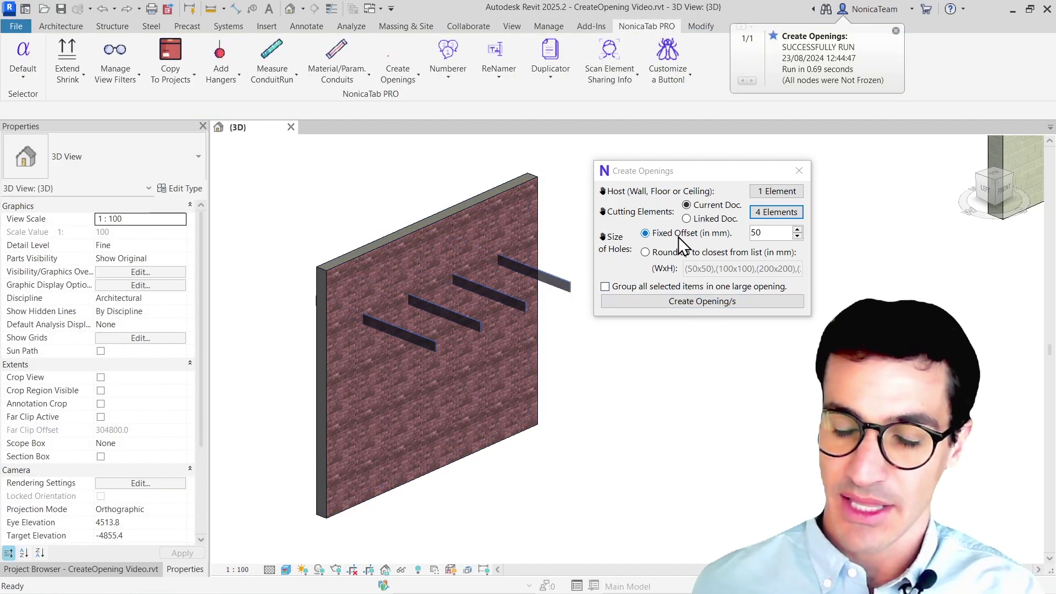
pyautogui.moveTo(771, 233); pyautogui.dragTo(737, 237)
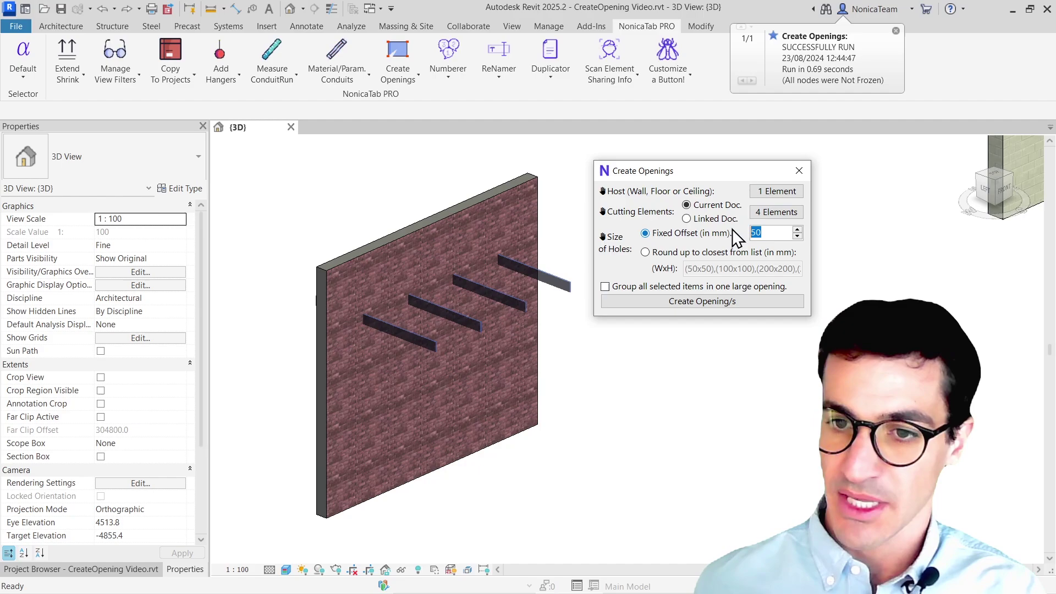
pyautogui.write('0')
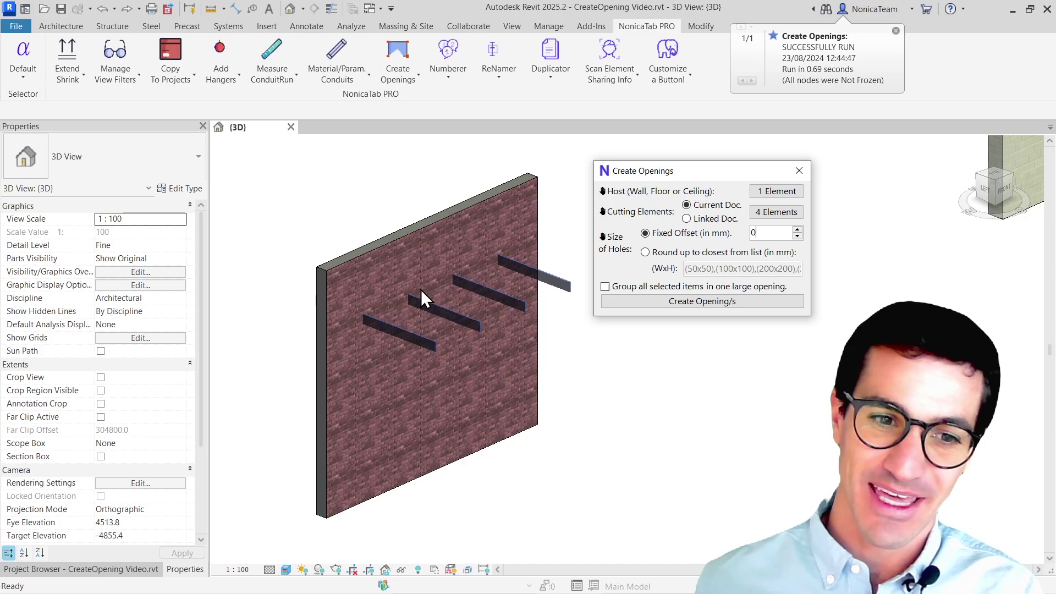
pyautogui.scroll(4, 371, 325)
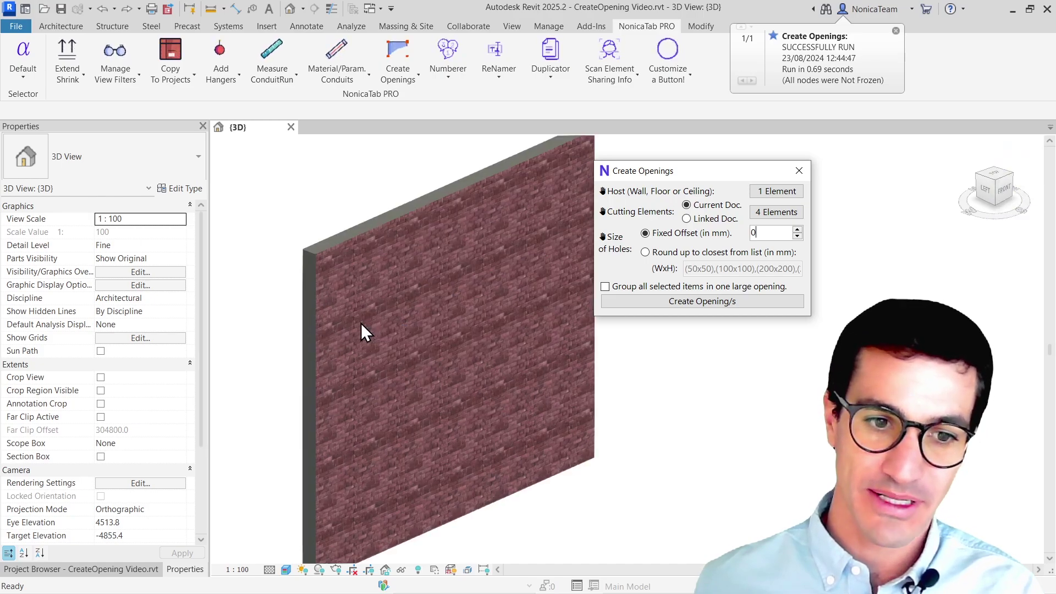
pyautogui.scroll(1, 373, 314)
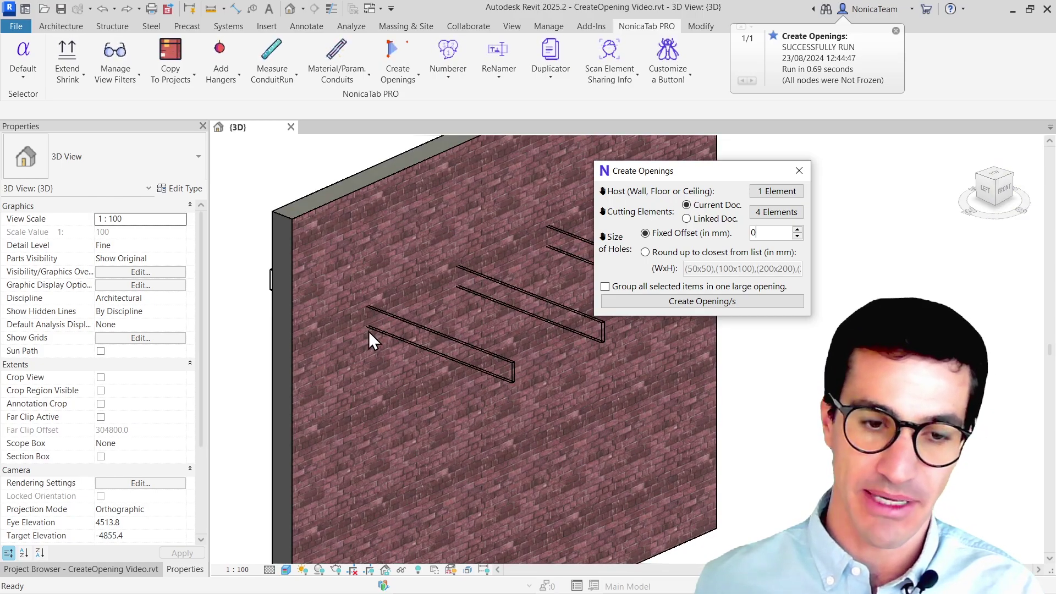
pyautogui.scroll(-2, 369, 331)
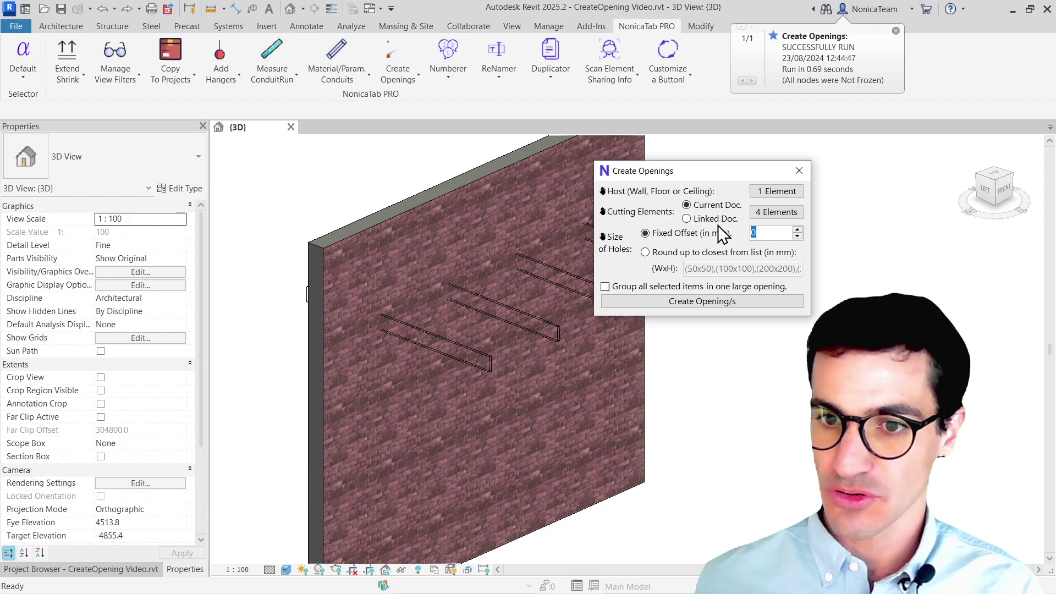
pyautogui.write('50')
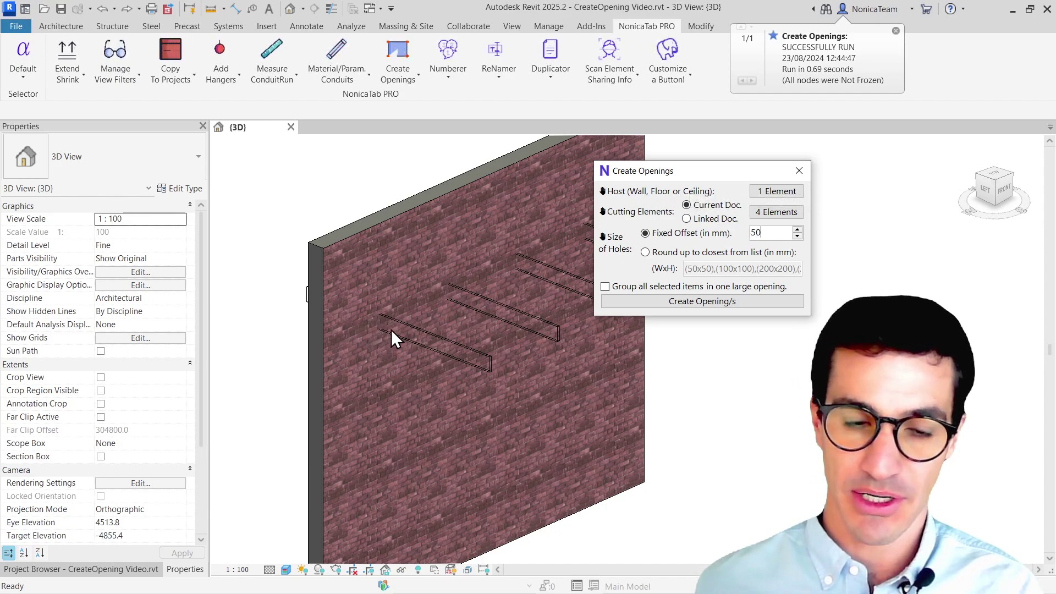
pyautogui.moveTo(702, 171); pyautogui.dragTo(703, 138)
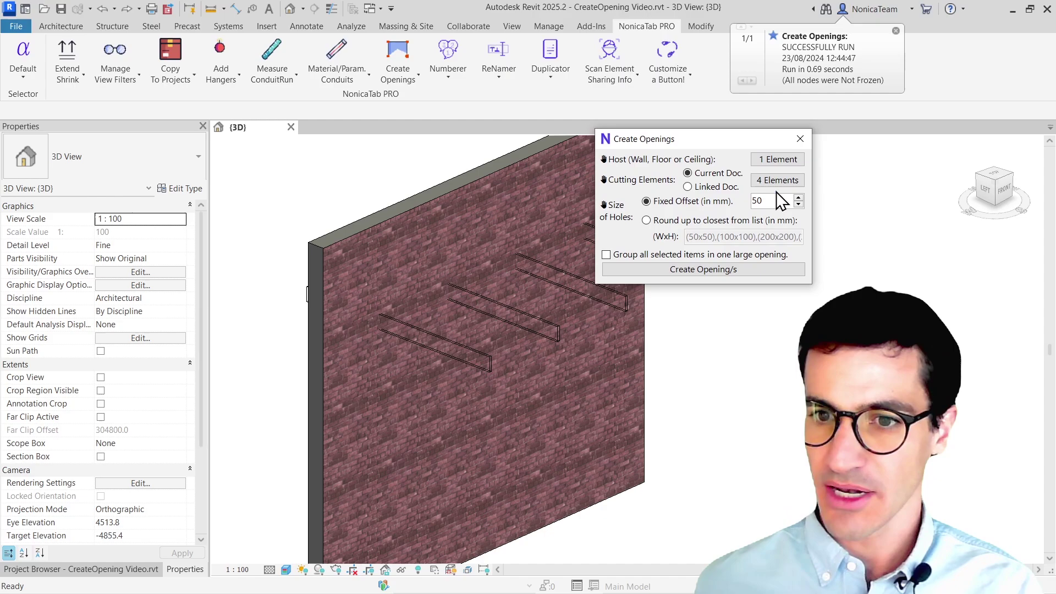
# Create the four openings around the beams in the brick wall
pyautogui.keyDown('shift'); pyautogui.moveTo(339, 247); pyautogui.dragTo(363, 254, button='middle'); pyautogui.keyUp('shift')
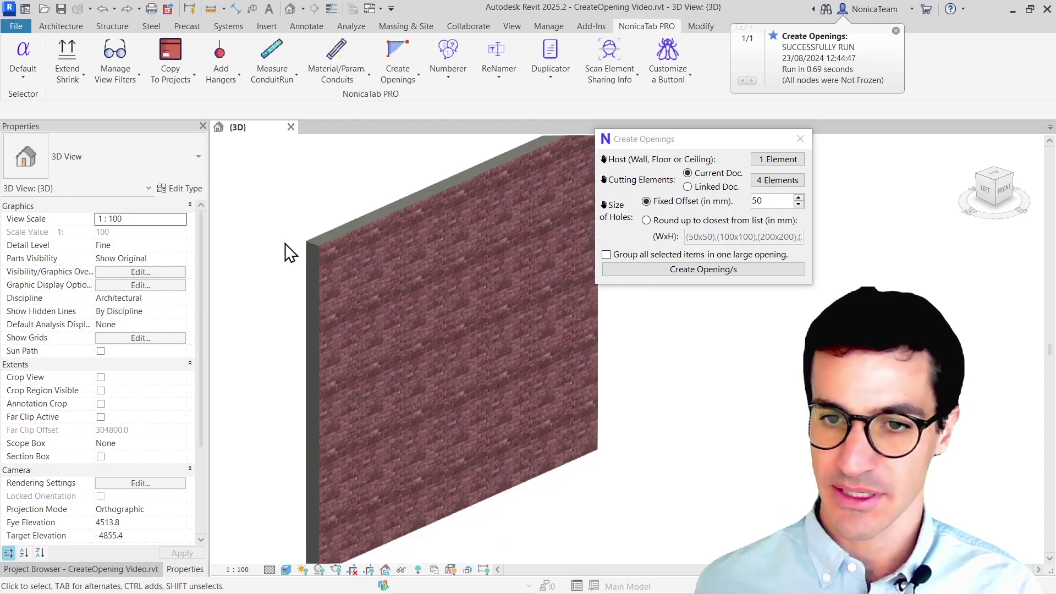
pyautogui.click(715, 269)
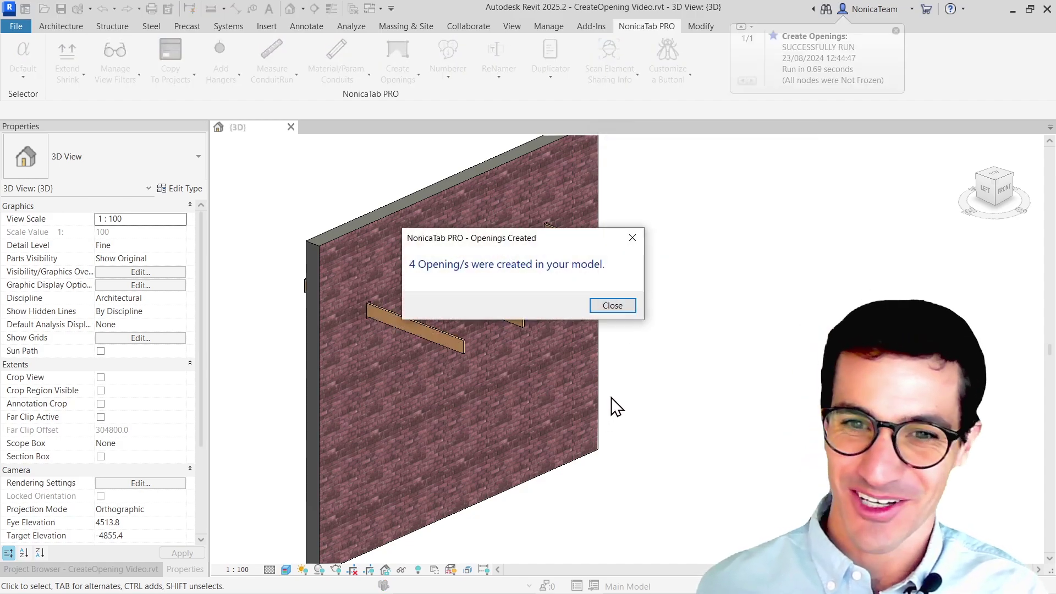
pyautogui.click(611, 306)
# Orbit and zoom from the brick wall's new openings over to the second wall
pyautogui.scroll(6, 534, 330)
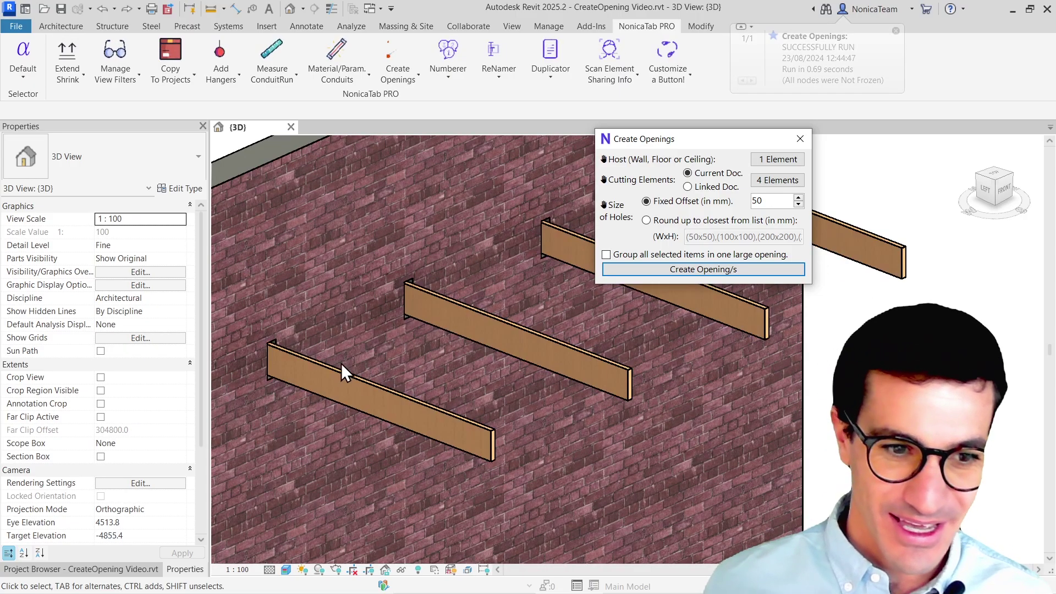
pyautogui.keyDown('shift'); pyautogui.moveTo(342, 364); pyautogui.dragTo(258, 327, button='middle'); pyautogui.keyUp('shift')
pyautogui.scroll(4, 301, 366)
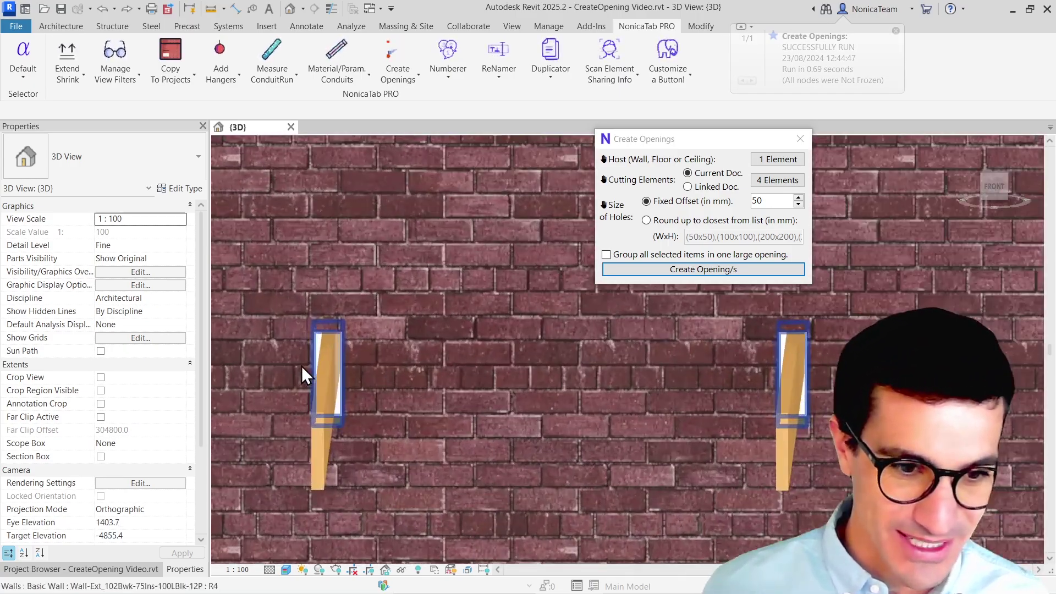
pyautogui.keyDown('shift'); pyautogui.moveTo(302, 366); pyautogui.dragTo(424, 425, button='middle'); pyautogui.keyUp('shift')
pyautogui.scroll(-5, 501, 424)
pyautogui.scroll(2, 614, 405)
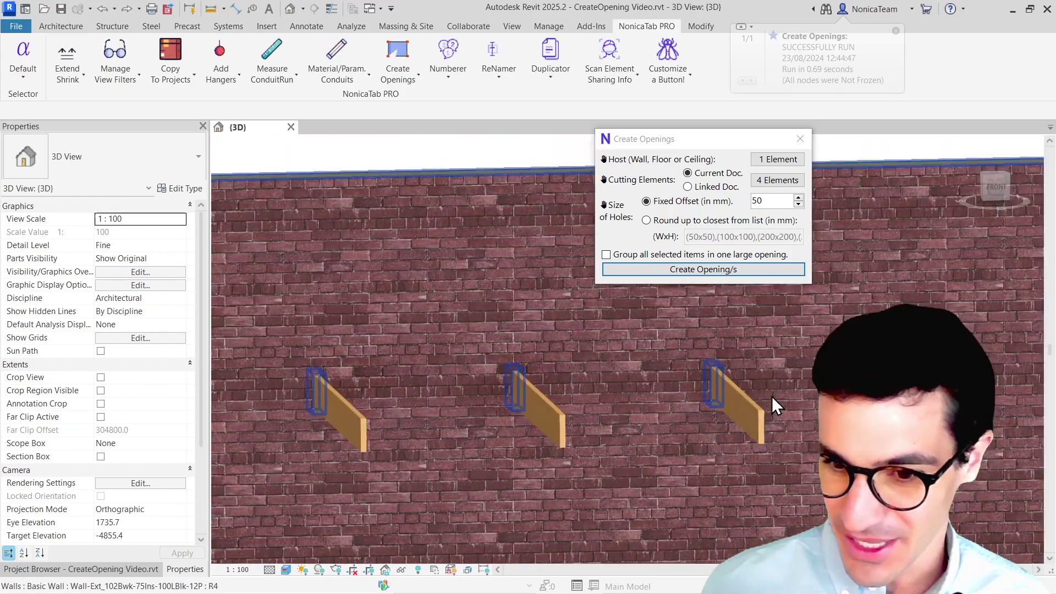
pyautogui.keyDown('shift'); pyautogui.moveTo(714, 396); pyautogui.dragTo(676, 363, button='middle'); pyautogui.keyUp('shift')
pyautogui.scroll(3, 677, 363)
pyautogui.scroll(-4, 775, 345)
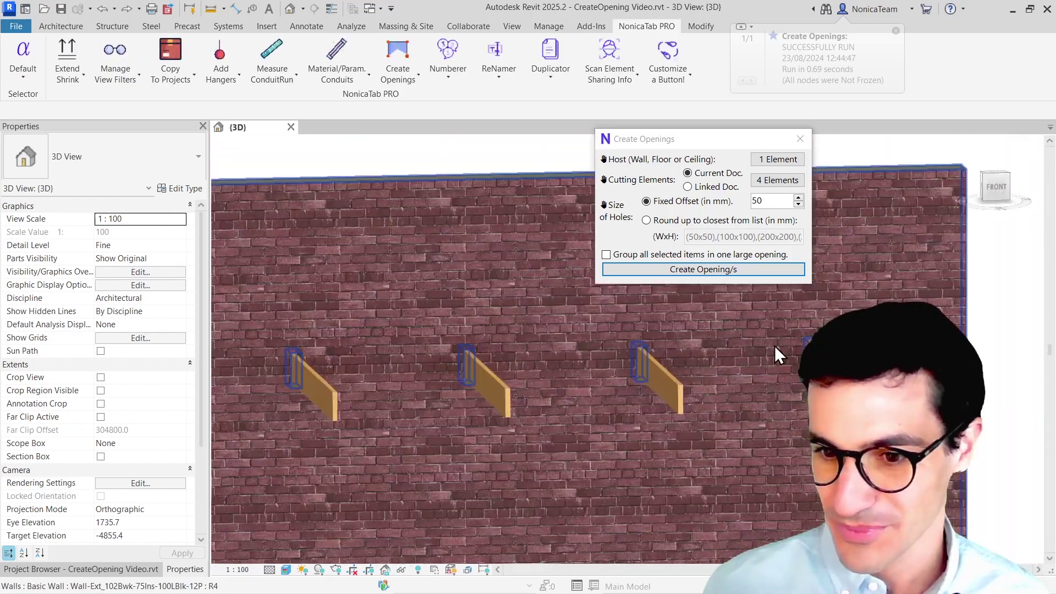
pyautogui.scroll(-3, 590, 337)
pyautogui.keyDown('shift'); pyautogui.moveTo(590, 337); pyautogui.dragTo(470, 448, button='middle'); pyautogui.keyUp('shift')
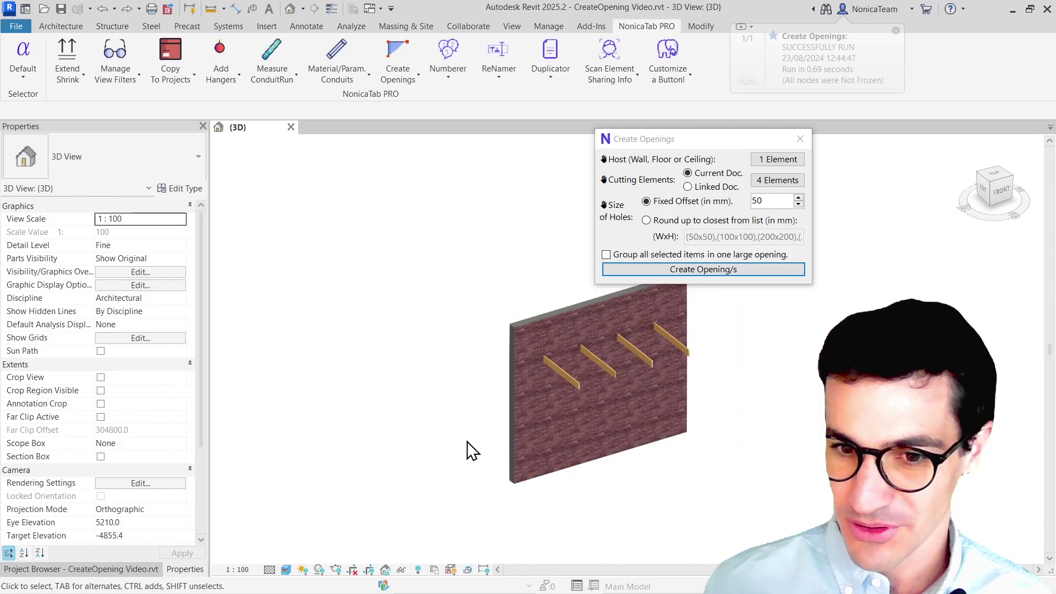
pyautogui.scroll(-3, 613, 413)
# Frame the second wall and pick it as the host for the openings
pyautogui.scroll(3, 880, 279)
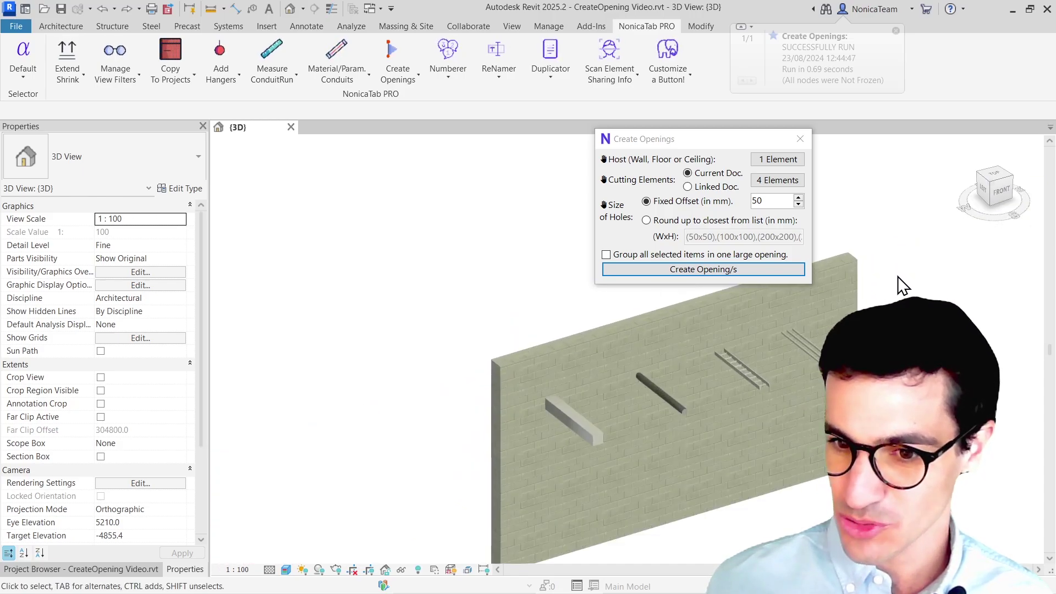
pyautogui.scroll(2, 712, 337)
pyautogui.moveTo(841, 459); pyautogui.dragTo(770, 385, button='middle')
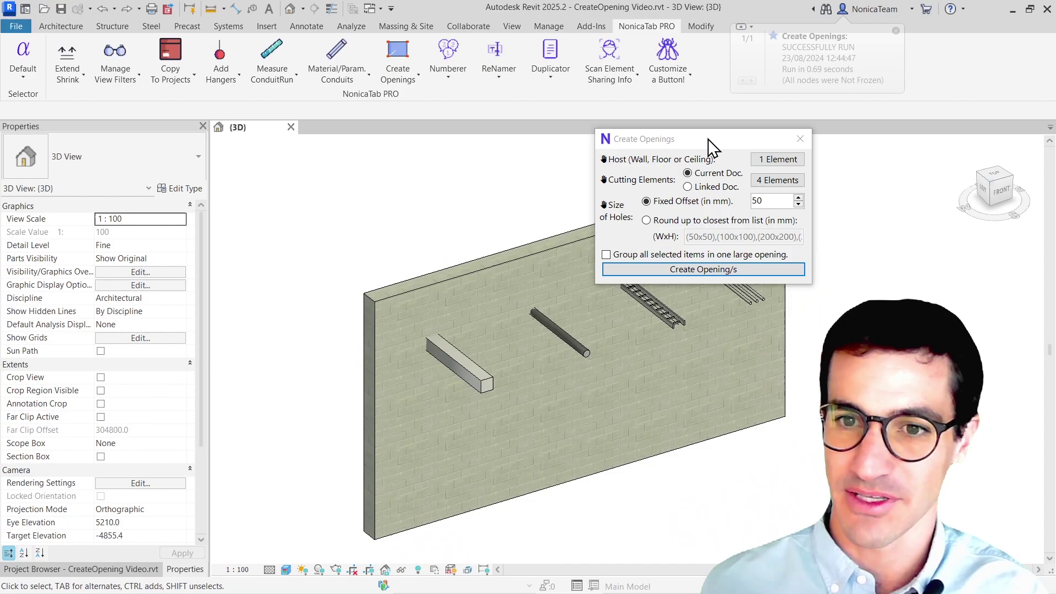
pyautogui.moveTo(708, 139); pyautogui.dragTo(418, 130)
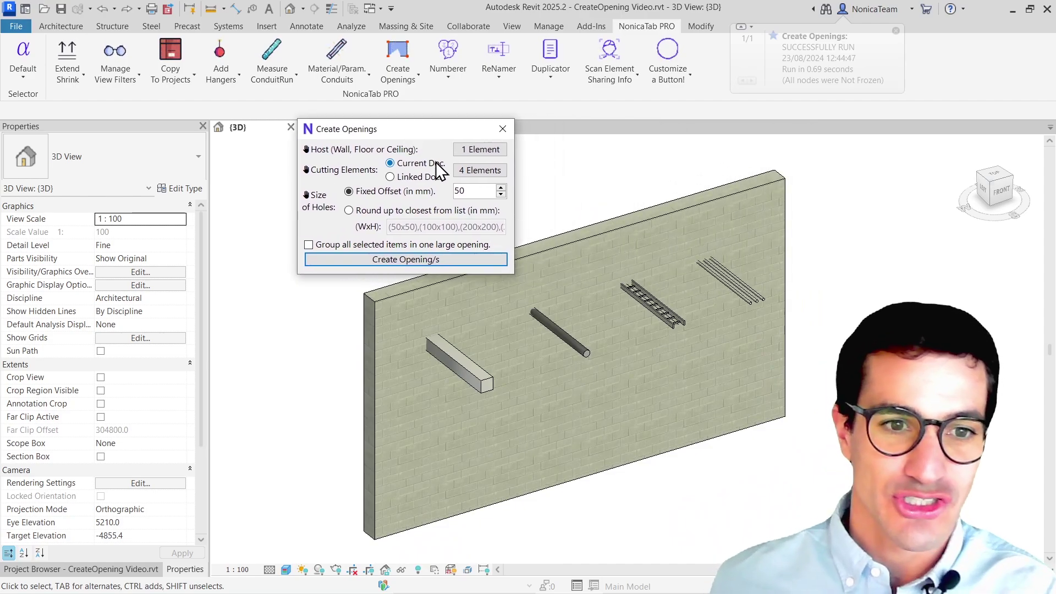
pyautogui.click(468, 150)
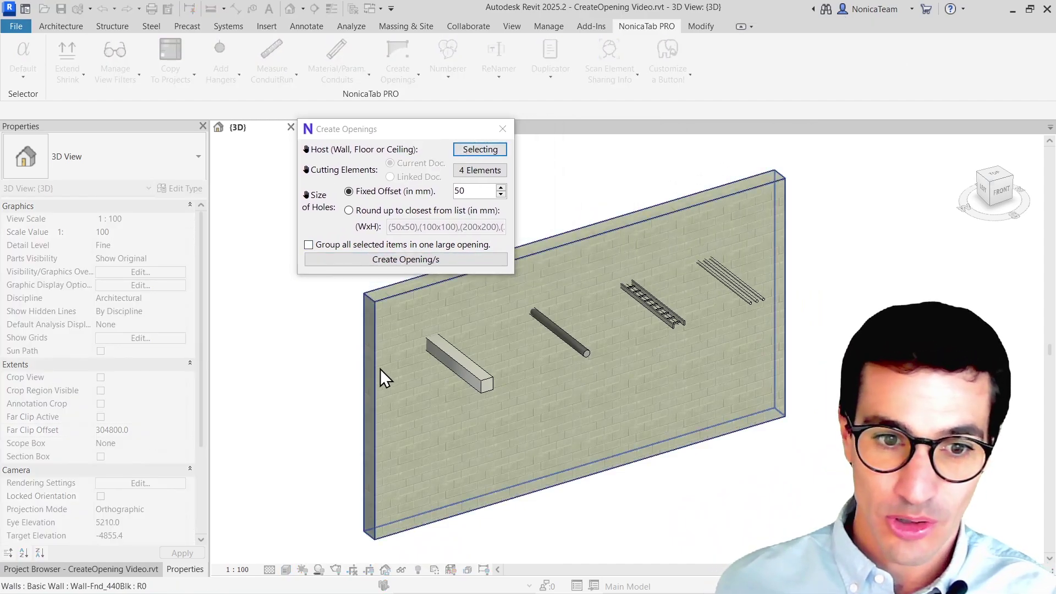
pyautogui.click(387, 352)
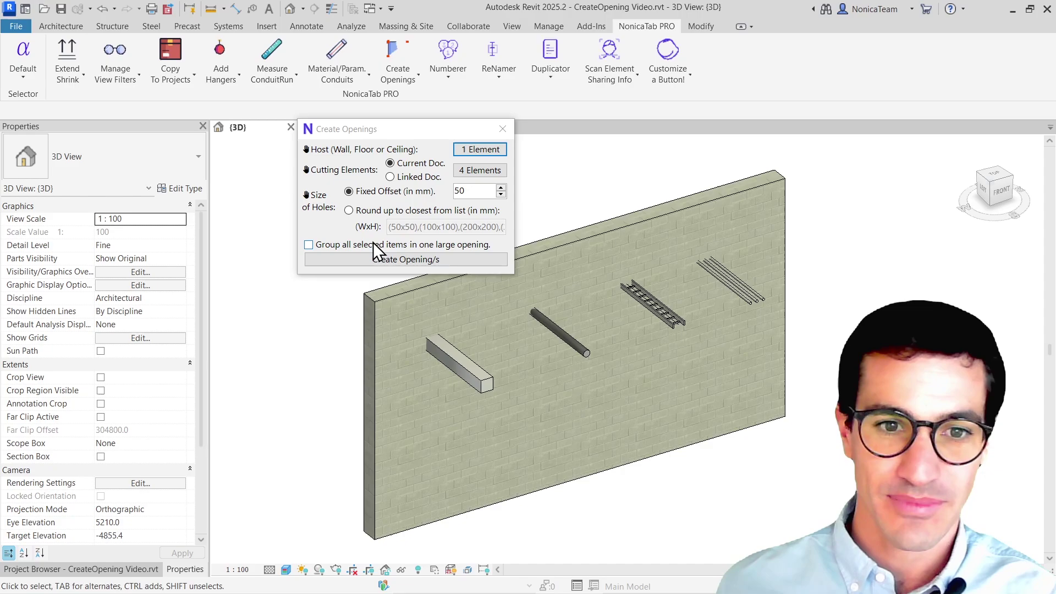
# Pick the duct, pipe and cable tray as the three cutting elements
pyautogui.click(468, 171)
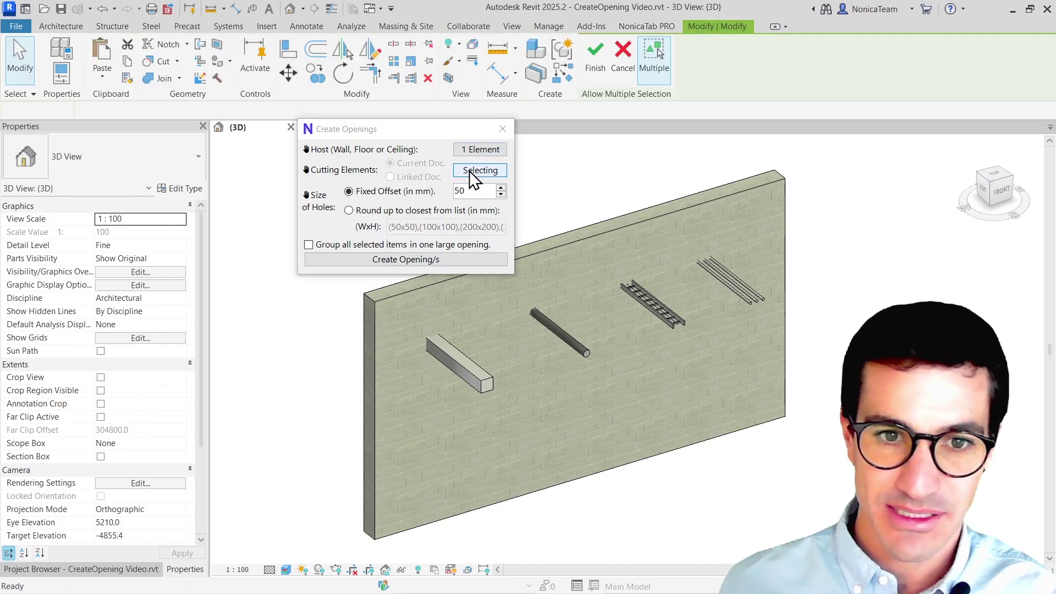
pyautogui.click(489, 374)
pyautogui.click(582, 345)
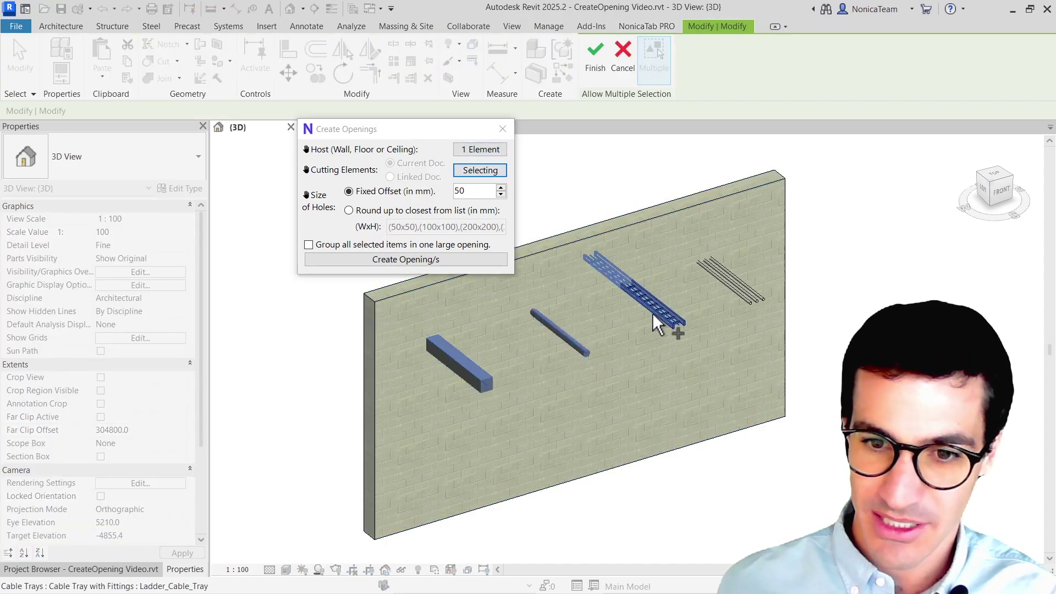
pyautogui.click(653, 310)
pyautogui.click(595, 55)
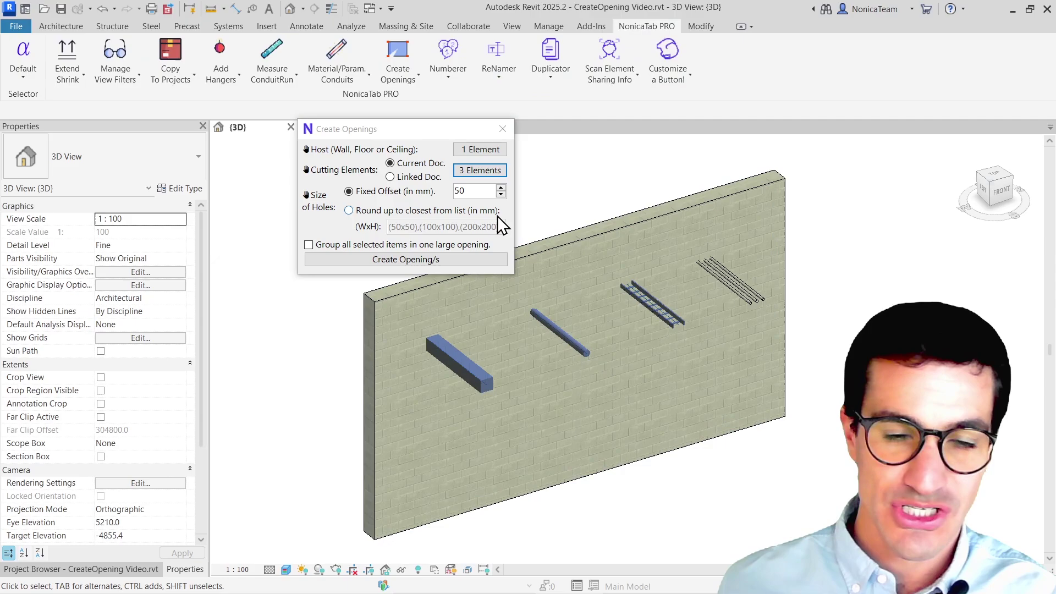
# Choose 'Round up to closest from list (in mm)' and check the pipe and duct sizes
pyautogui.click(374, 212)
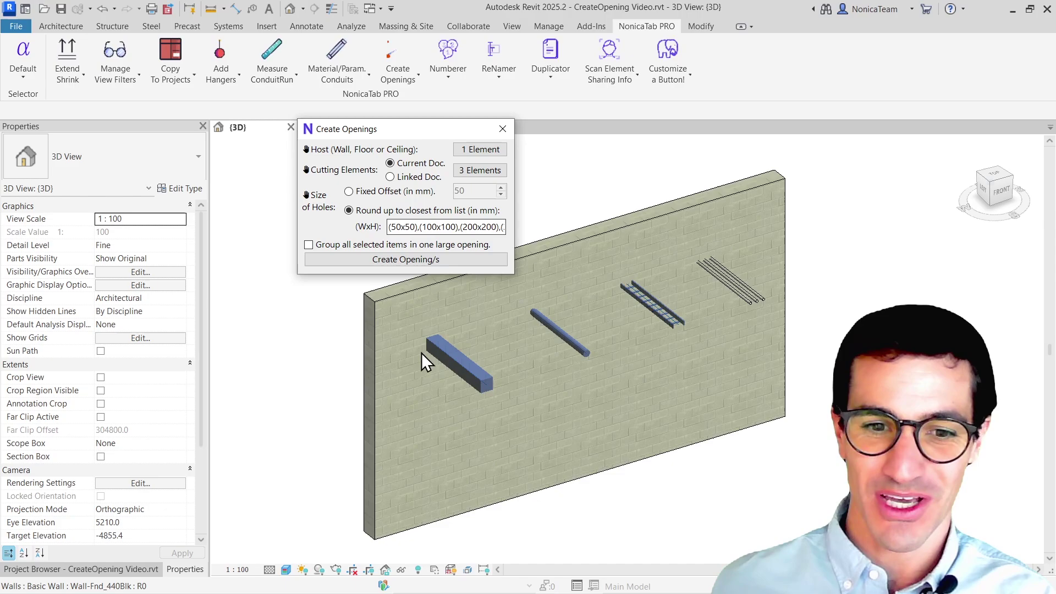
pyautogui.click(577, 345)
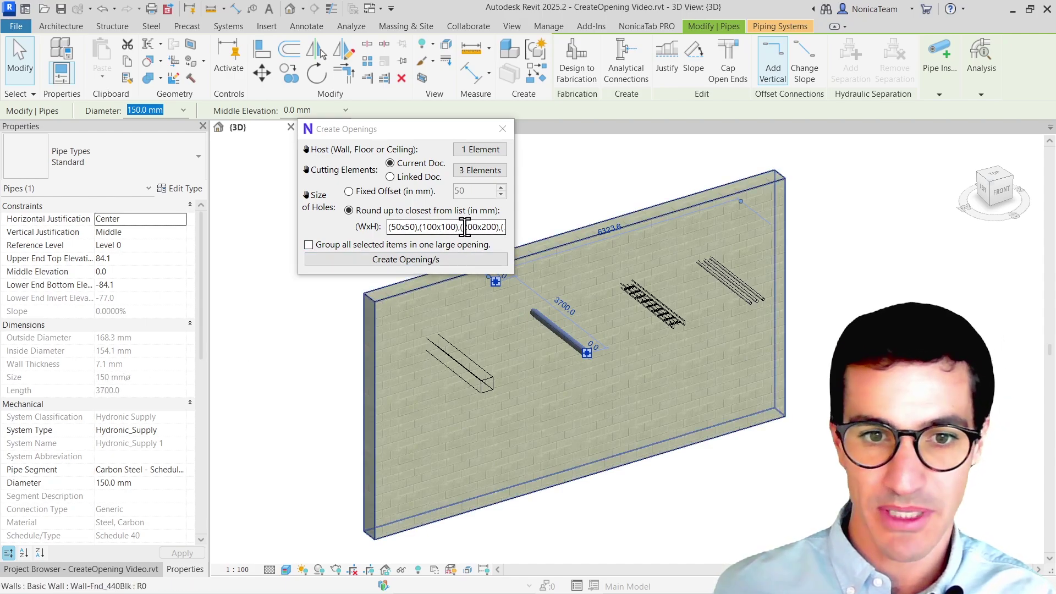
pyautogui.moveTo(465, 227); pyautogui.dragTo(495, 227)
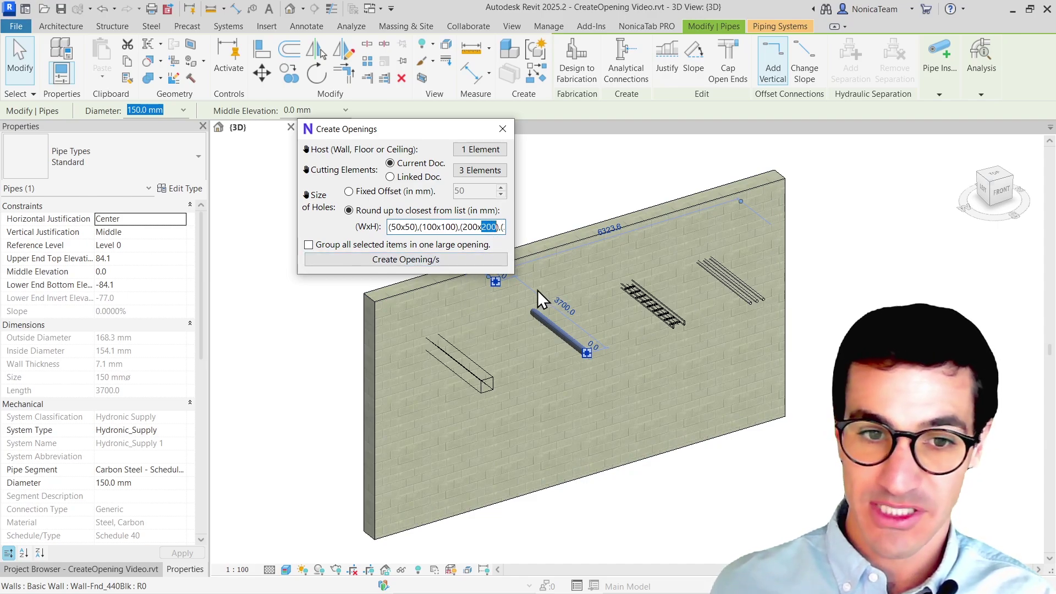
pyautogui.click(461, 358)
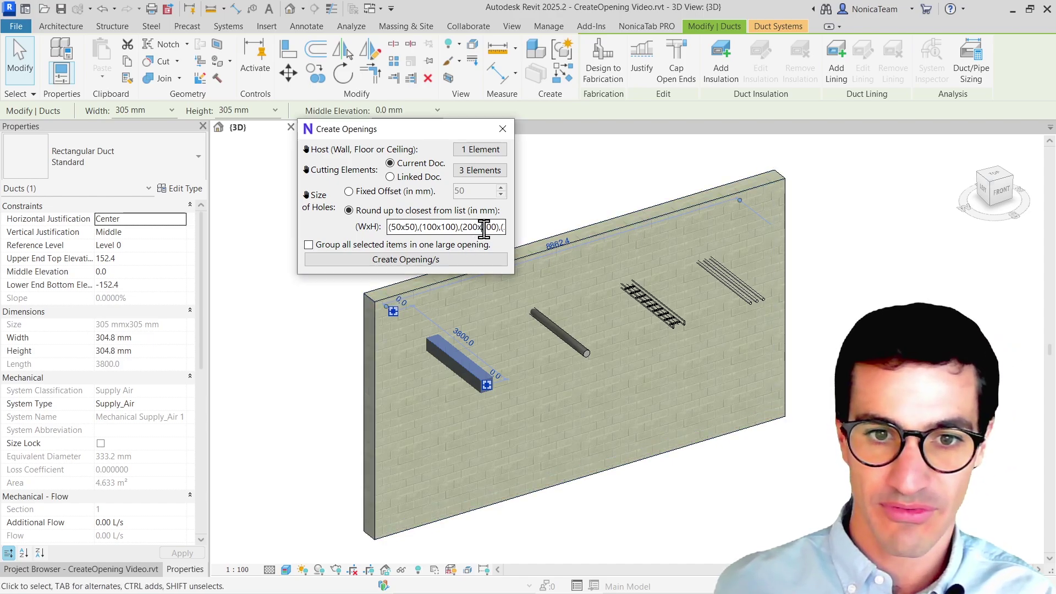
# Append (400x450) to the standard sizes list and cut the rounded-up openings
pyautogui.moveTo(483, 227); pyautogui.dragTo(495, 227)
pyautogui.press('End')
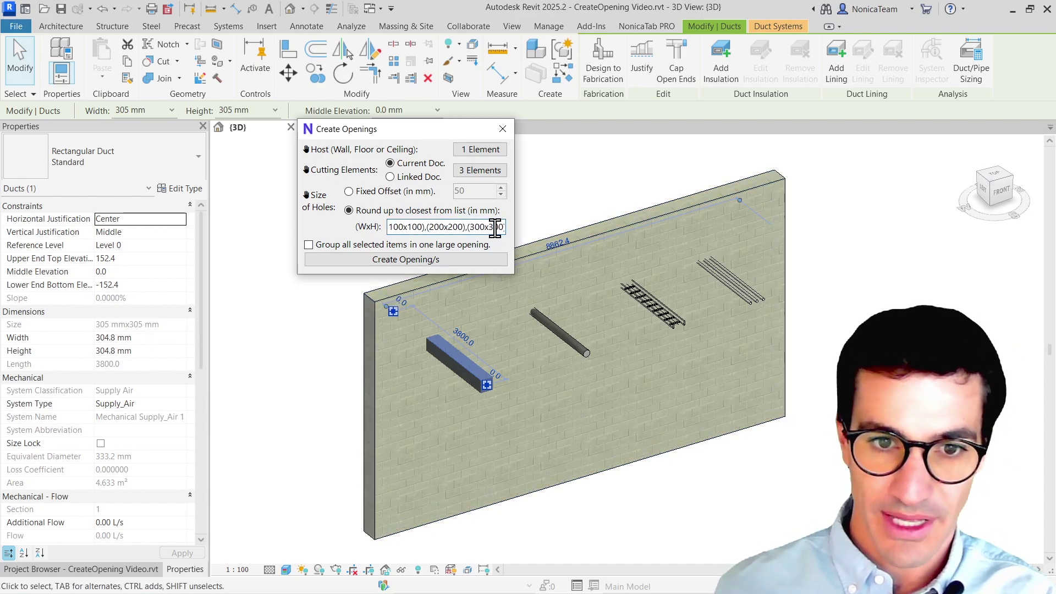
pyautogui.write(',(400x45')
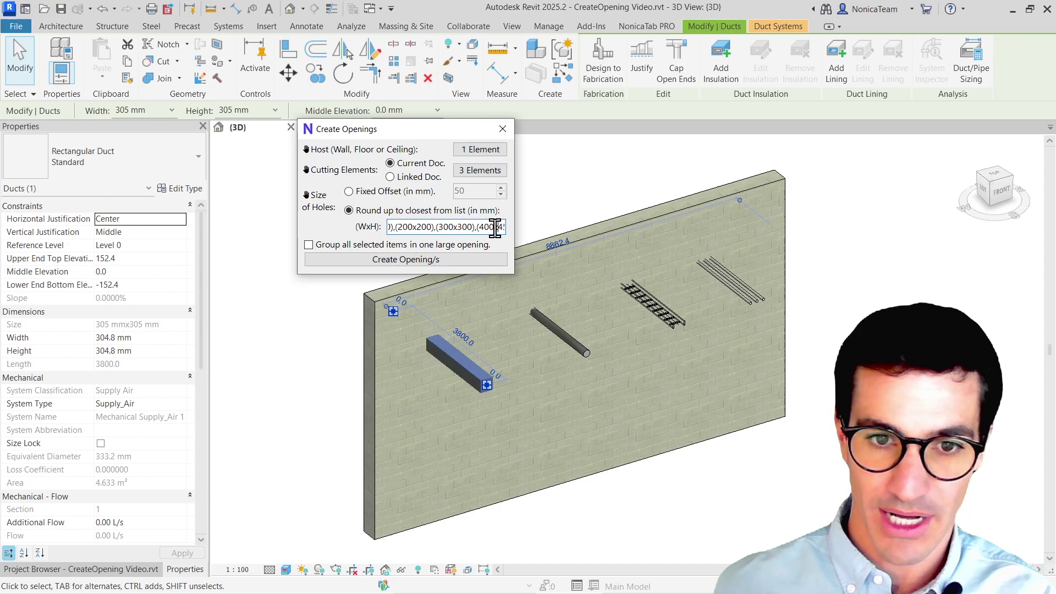
pyautogui.write('0),(700x')
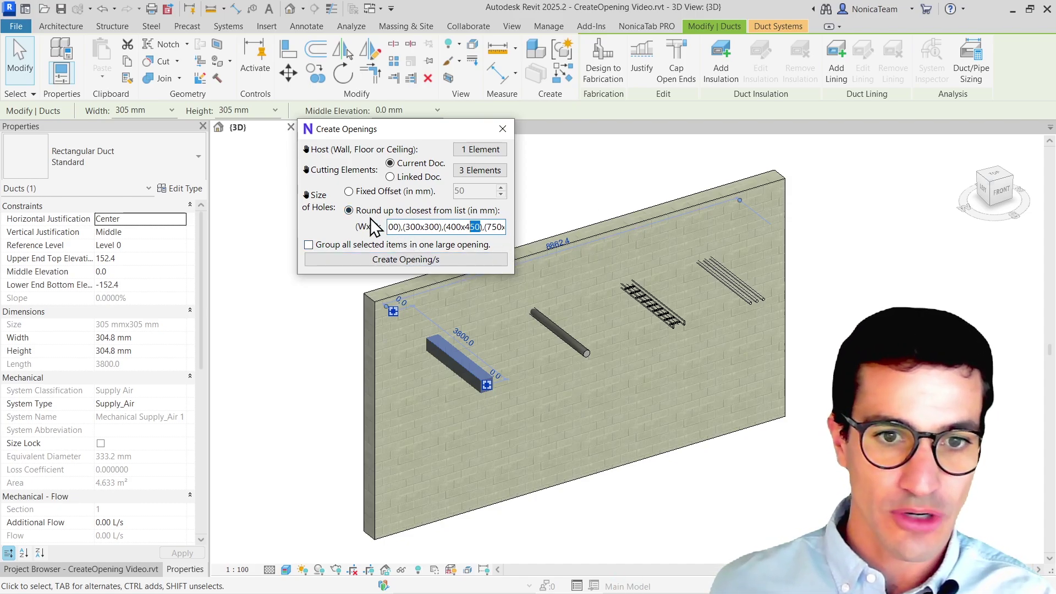
pyautogui.moveTo(387, 226); pyautogui.dragTo(311, 238)
pyautogui.click(417, 262)
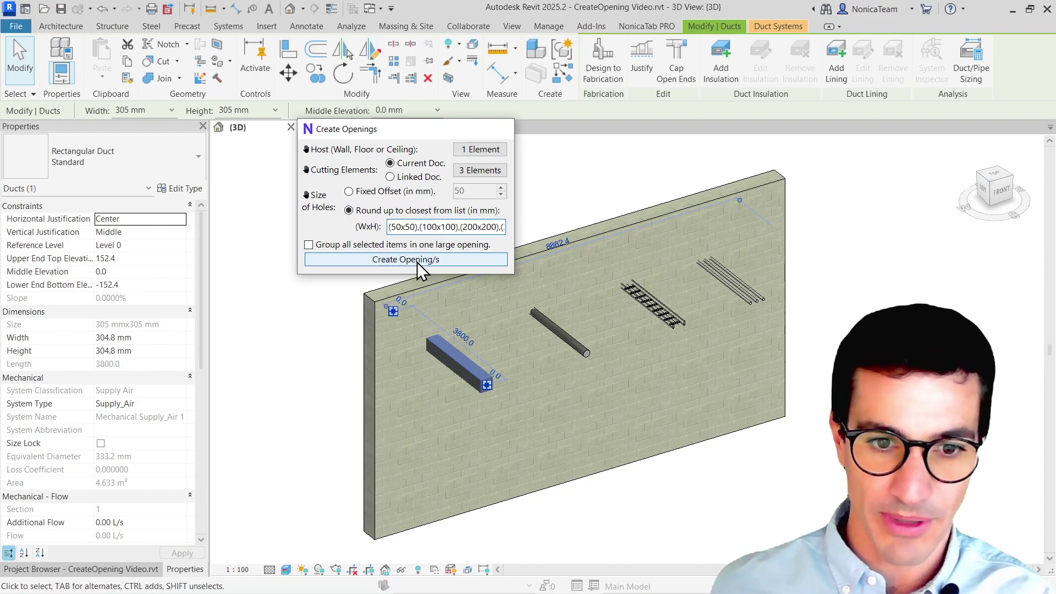
pyautogui.click(612, 307)
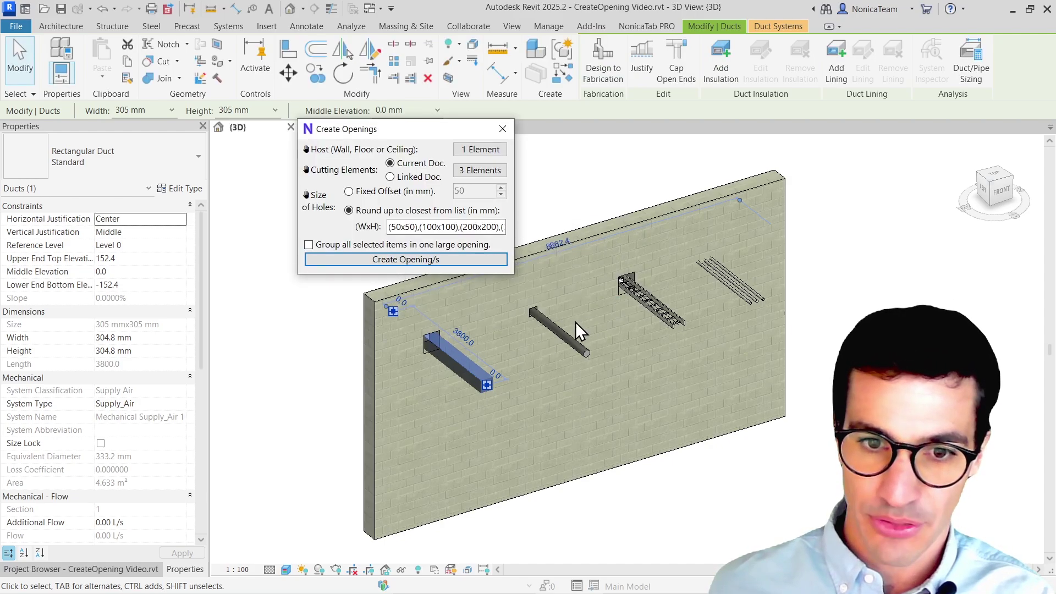
pyautogui.scroll(6, 438, 351)
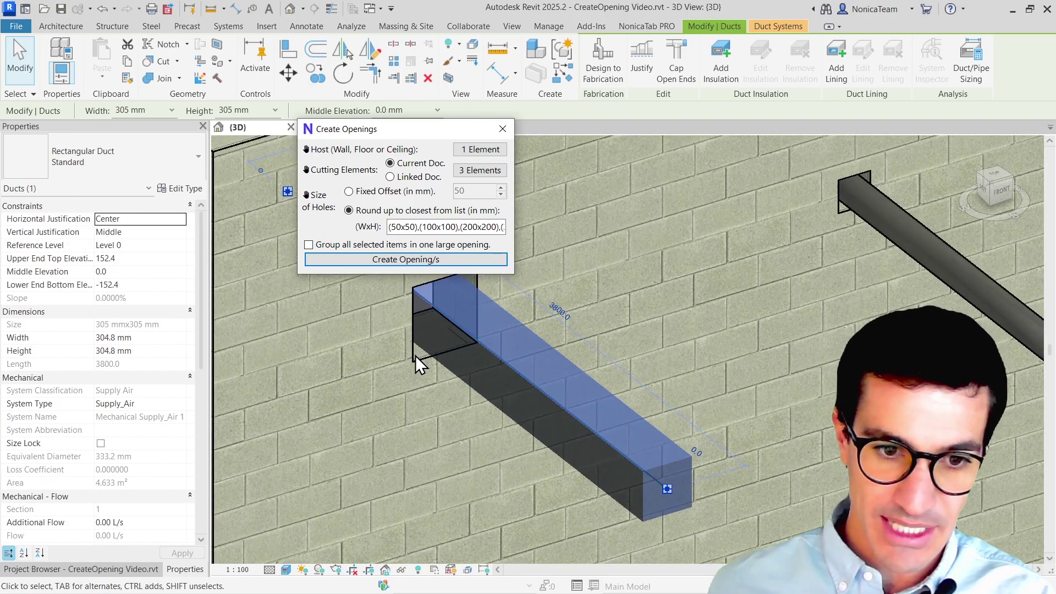
pyautogui.click(420, 357)
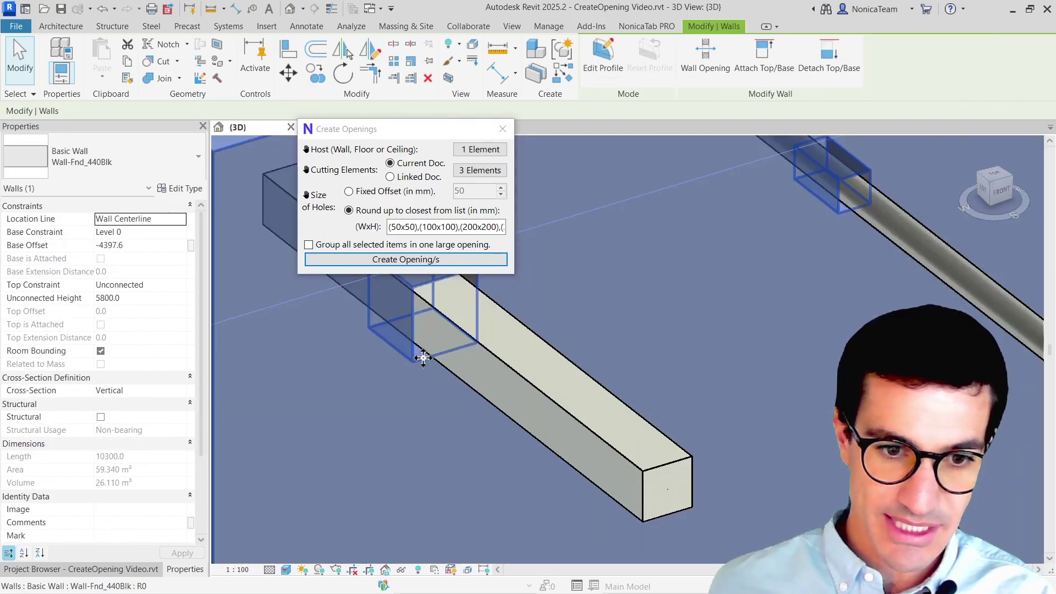
pyautogui.scroll(-6, 423, 358)
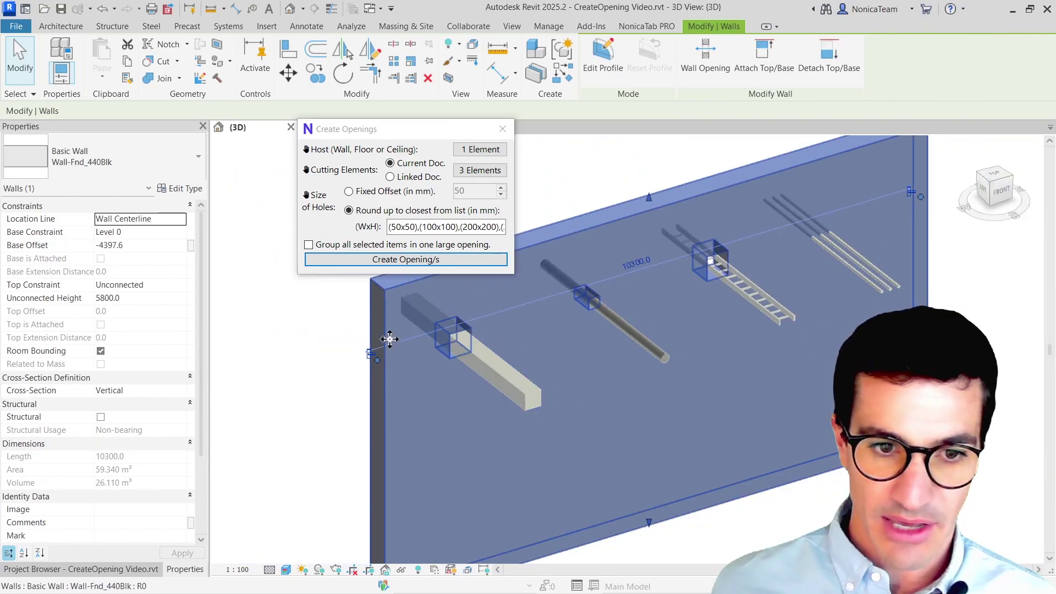
pyautogui.click(336, 313)
pyautogui.click(487, 371)
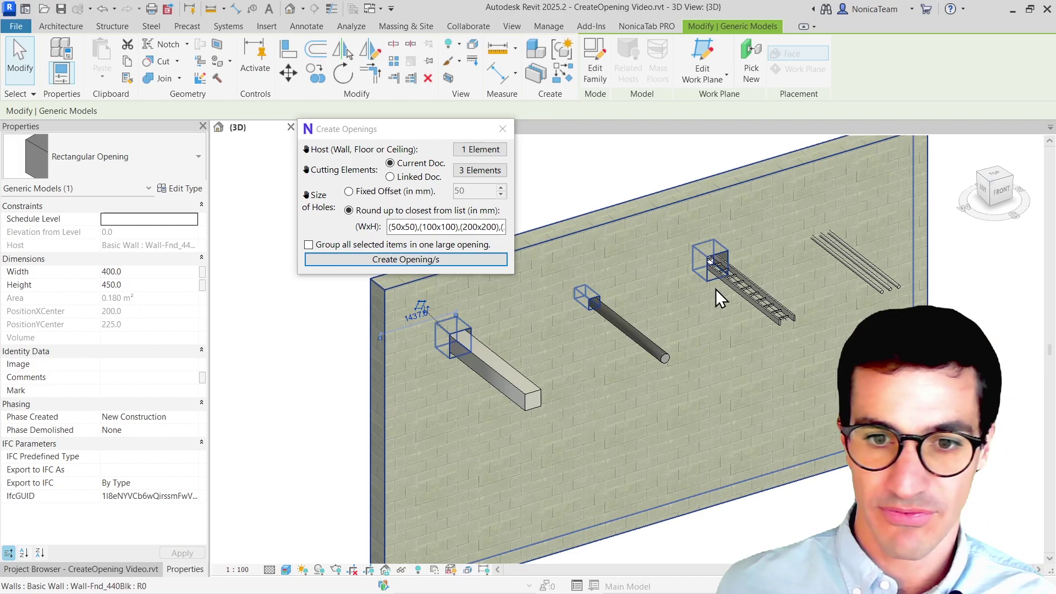
pyautogui.click(554, 205)
pyautogui.click(600, 306)
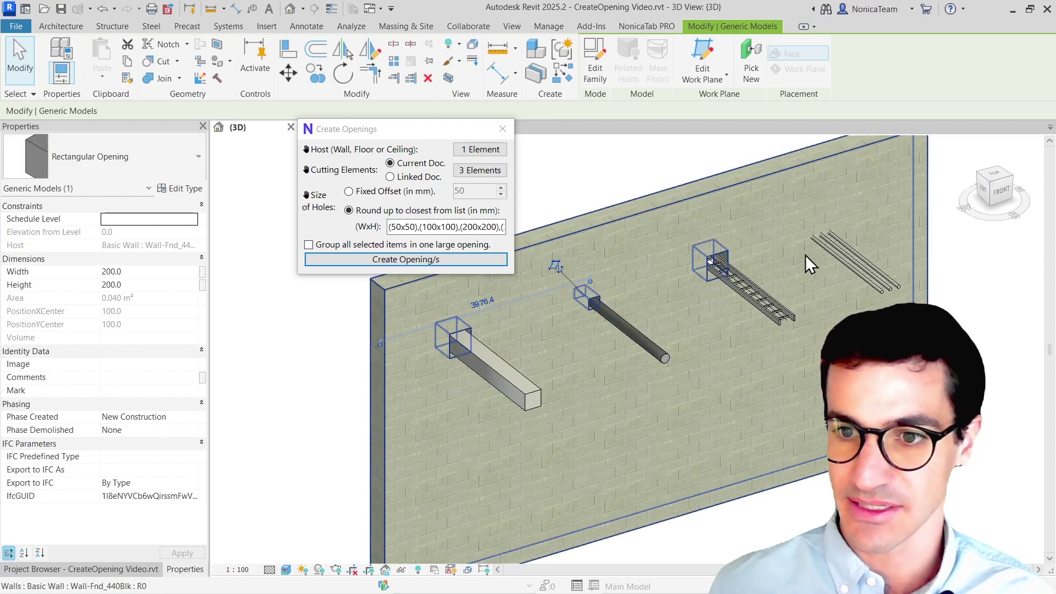
pyautogui.moveTo(971, 276); pyautogui.dragTo(860, 345, button='middle')
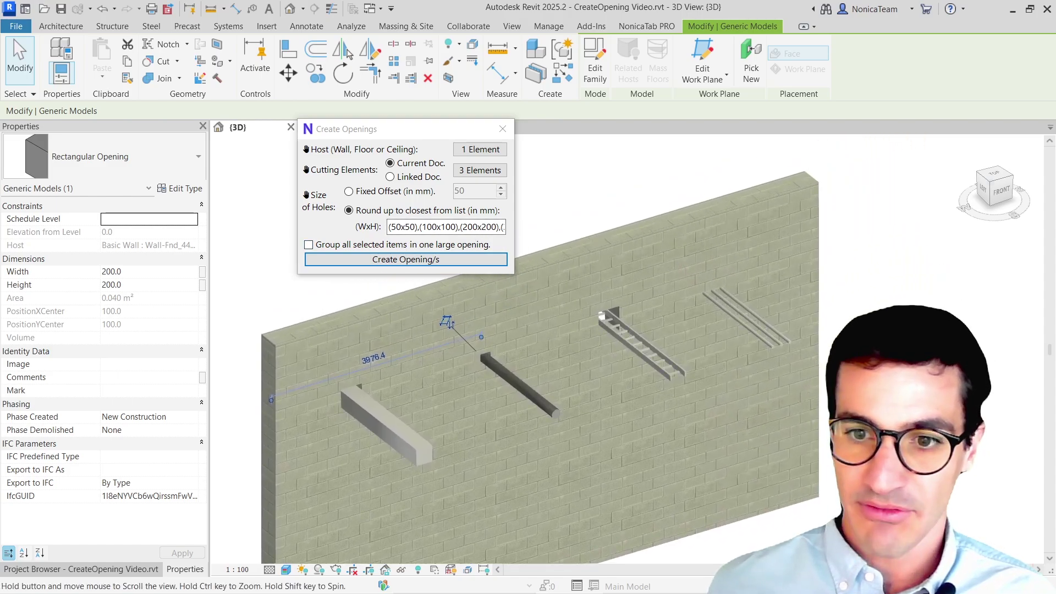
# Switch hole sizing back to a fixed offset of 0 mm
pyautogui.scroll(4, 853, 305)
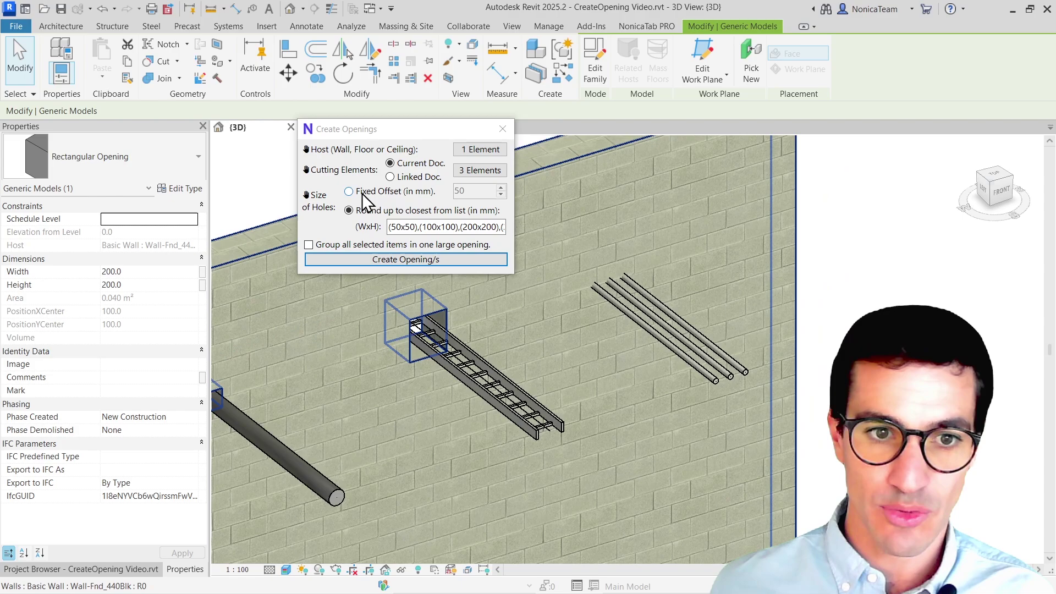
pyautogui.click(362, 194)
pyautogui.doubleClick(465, 191)
pyautogui.write('0')
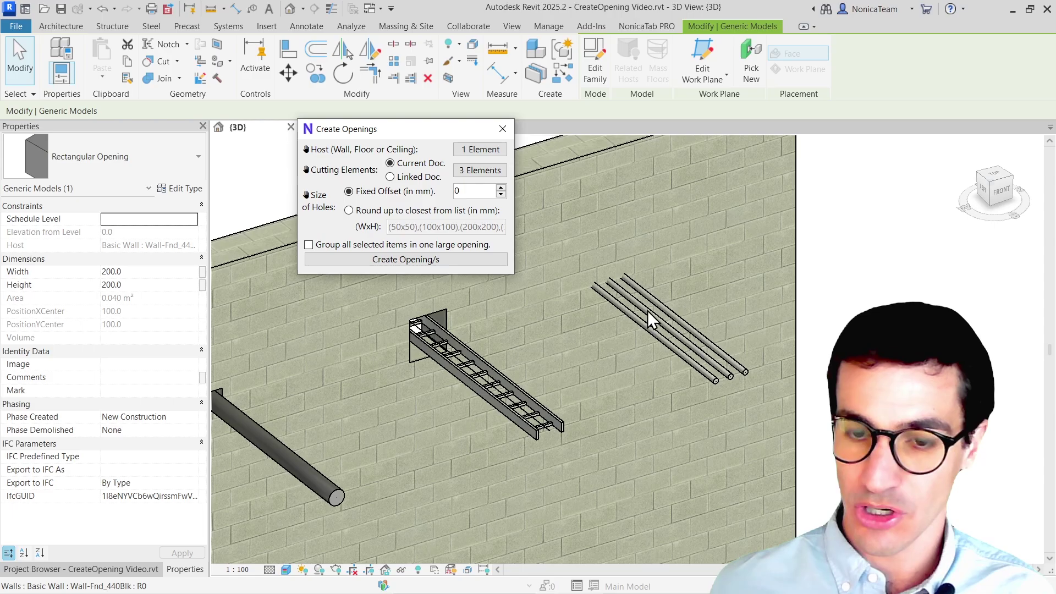
# Window-select the three conduits as cutting elements and tick 'Group all selected items'
pyautogui.keyDown('shift'); pyautogui.moveTo(697, 311); pyautogui.dragTo(660, 330, button='middle'); pyautogui.keyUp('shift')
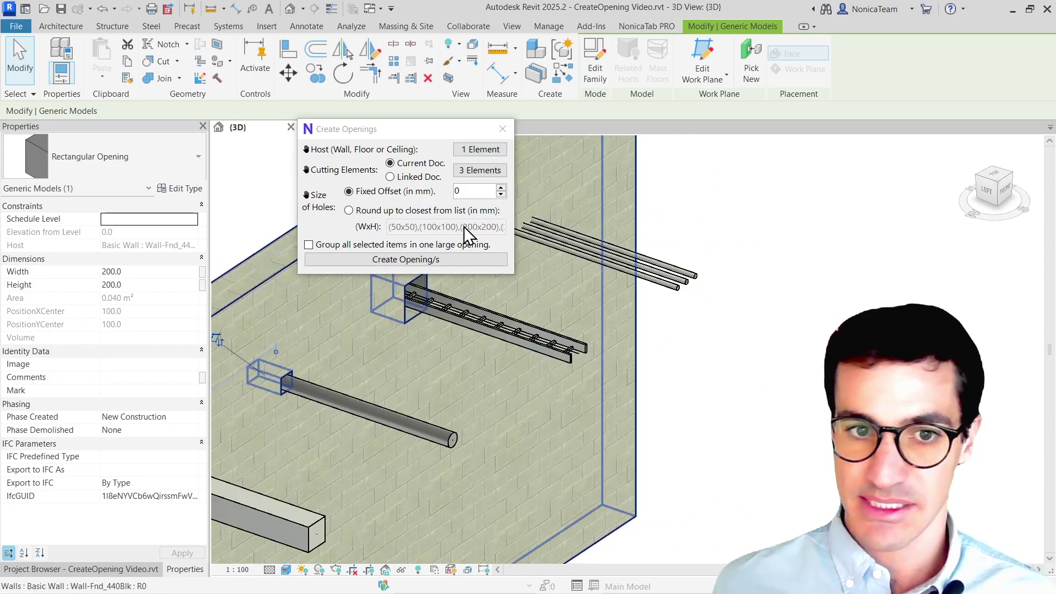
pyautogui.click(479, 170)
pyautogui.moveTo(847, 234); pyautogui.dragTo(674, 309)
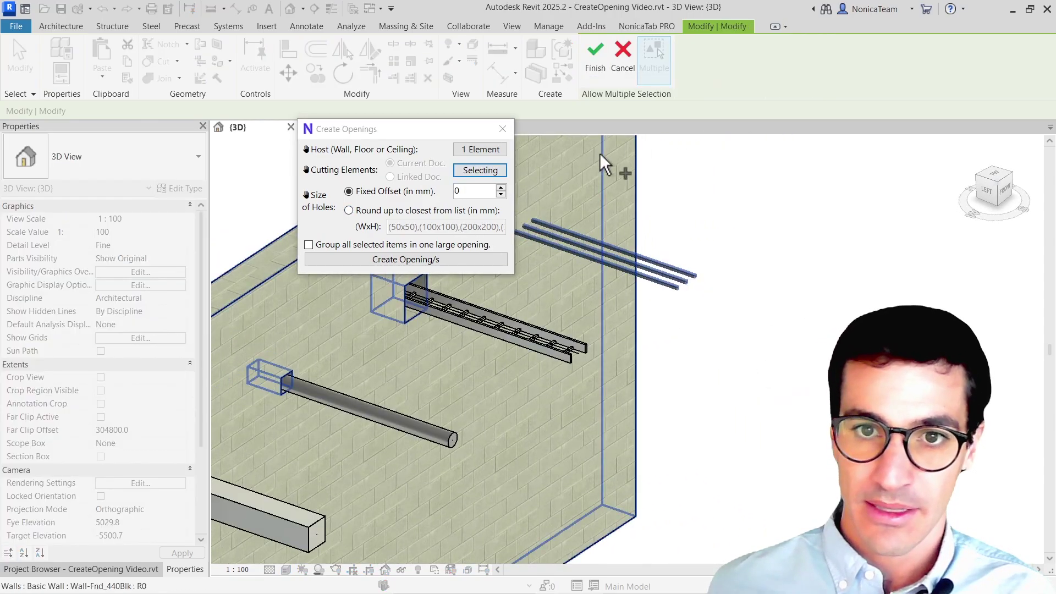
pyautogui.click(593, 71)
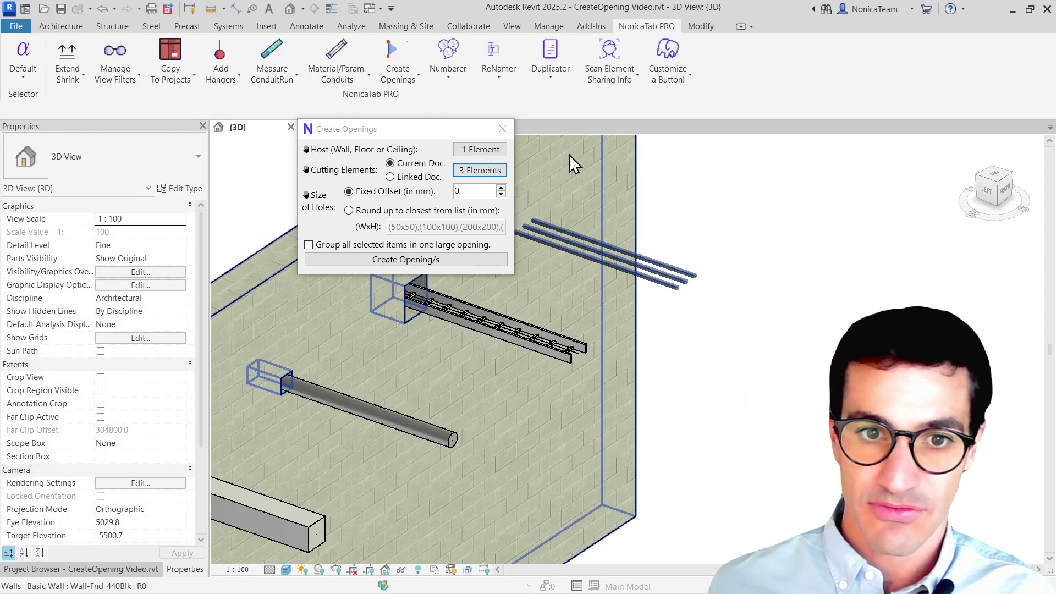
pyautogui.click(310, 244)
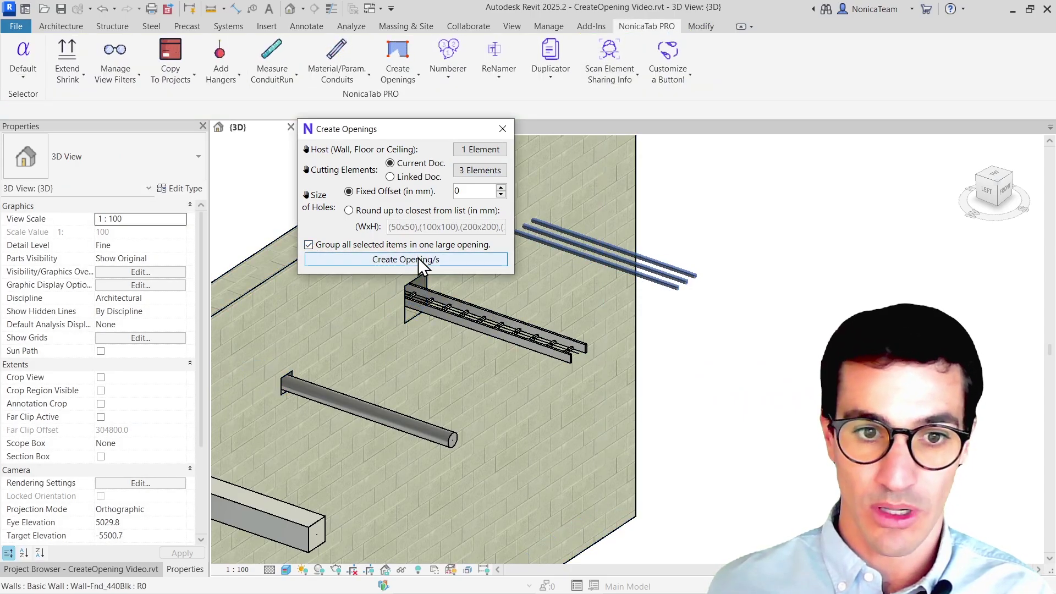
pyautogui.moveTo(384, 130); pyautogui.dragTo(356, 133)
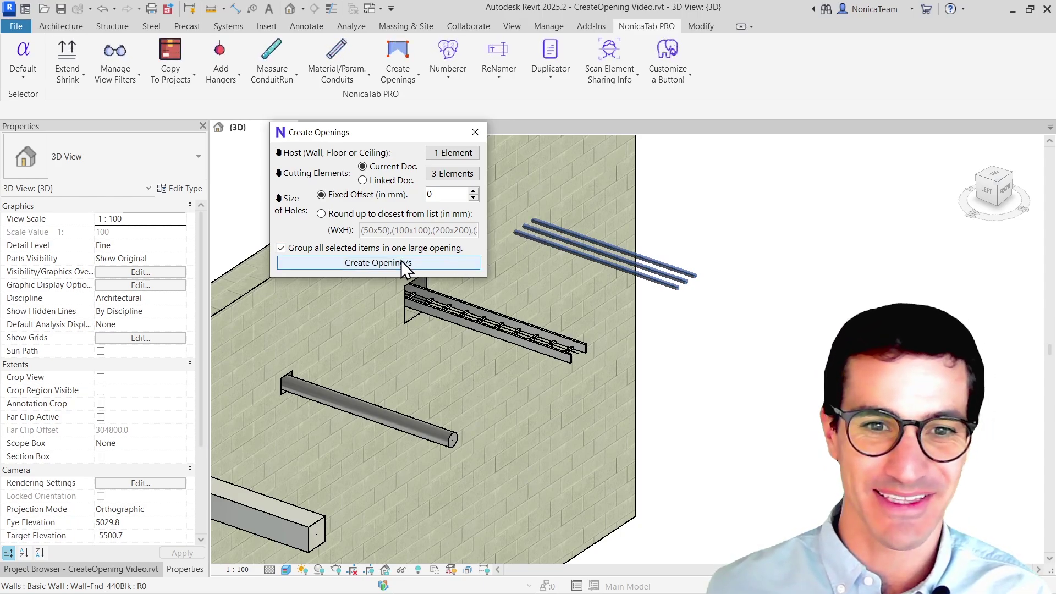
# Create the single grouped opening around the three conduits and view it on the wall
pyautogui.click(355, 263)
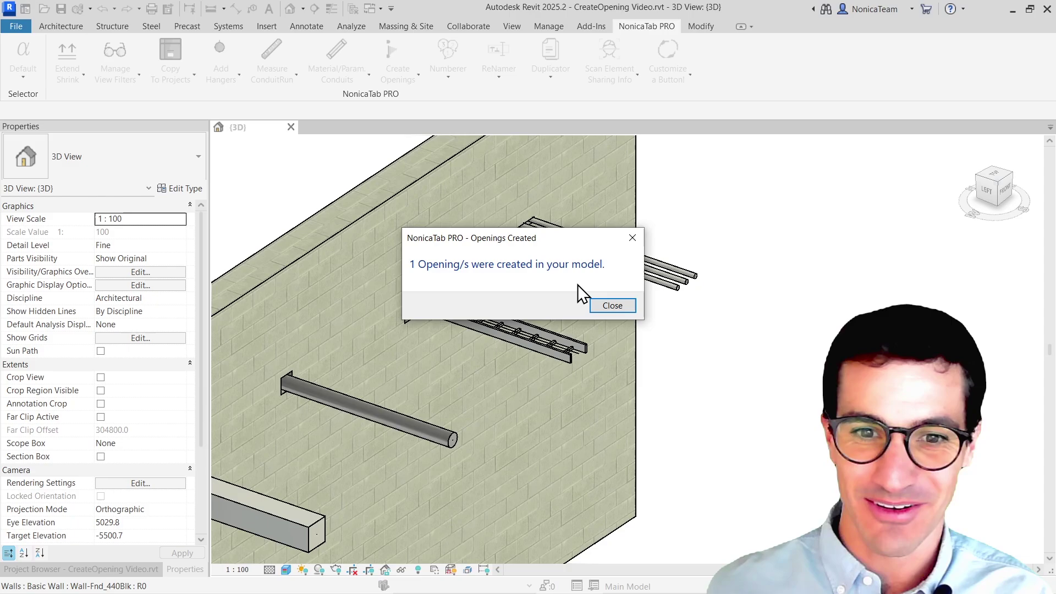
pyautogui.click(612, 306)
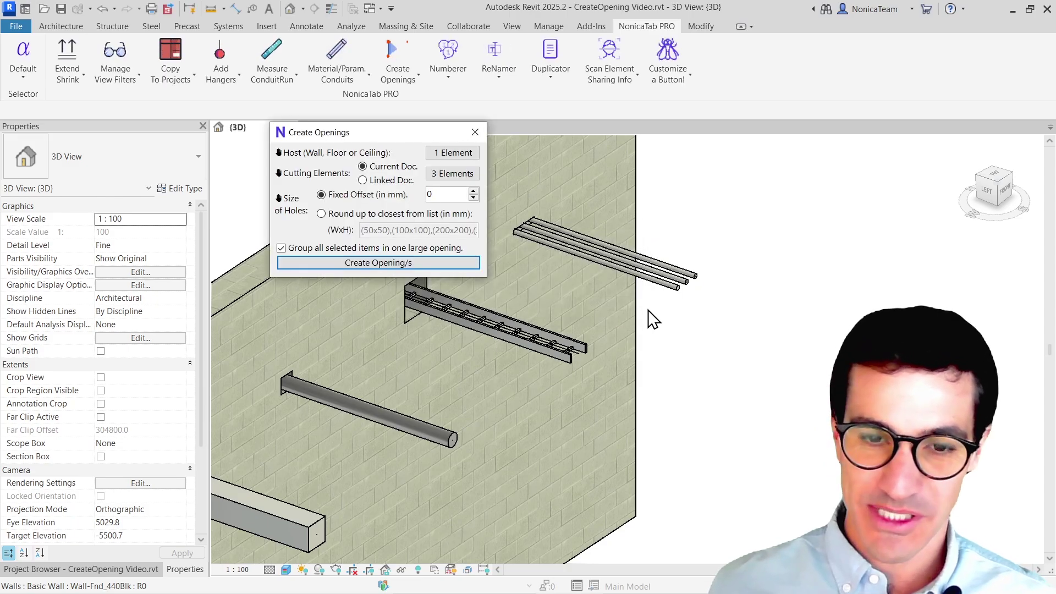
pyautogui.keyDown('shift'); pyautogui.moveTo(612, 246); pyautogui.dragTo(655, 343, button='middle'); pyautogui.keyUp('shift')
pyautogui.scroll(5, 633, 357)
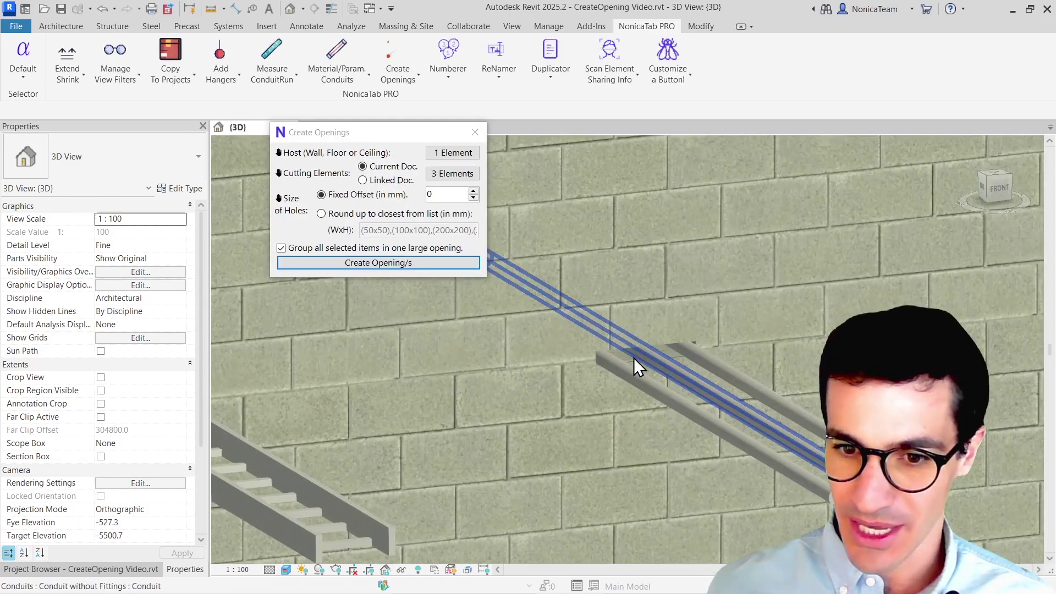
pyautogui.click(620, 352)
pyautogui.scroll(-5, 658, 358)
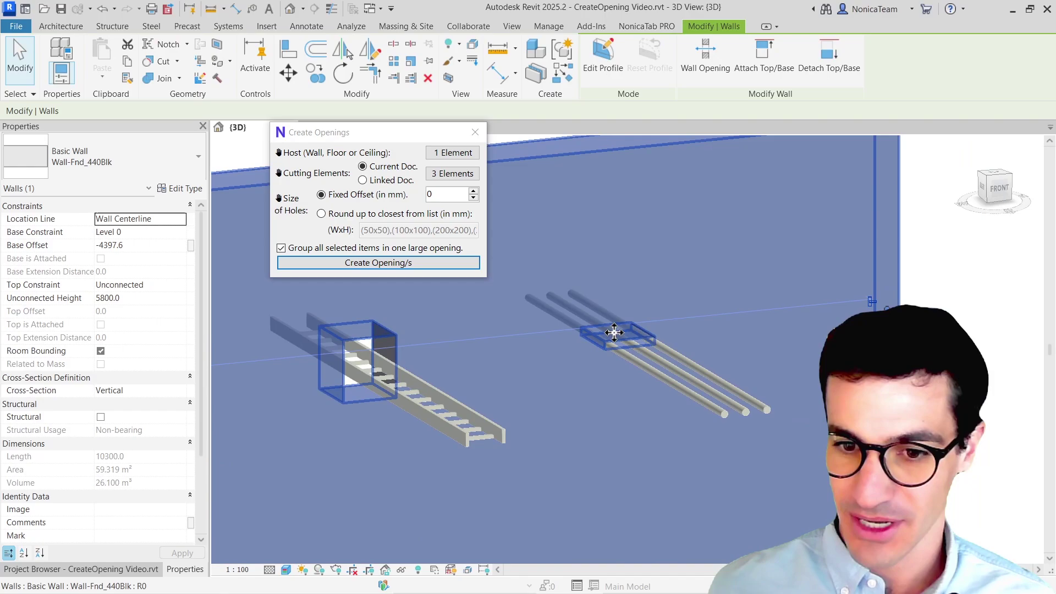
# Inspect the openings from another angle, then close the Create Openings dialog
pyautogui.press('Escape')
pyautogui.scroll(4, 629, 335)
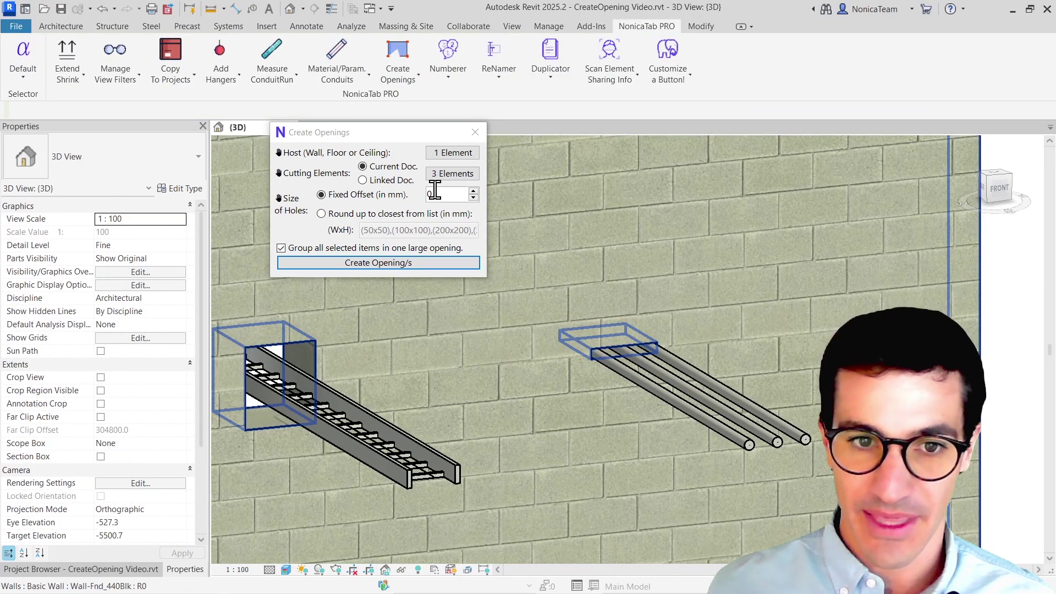
pyautogui.keyDown('shift'); pyautogui.moveTo(634, 288); pyautogui.dragTo(629, 365, button='middle'); pyautogui.keyUp('shift')
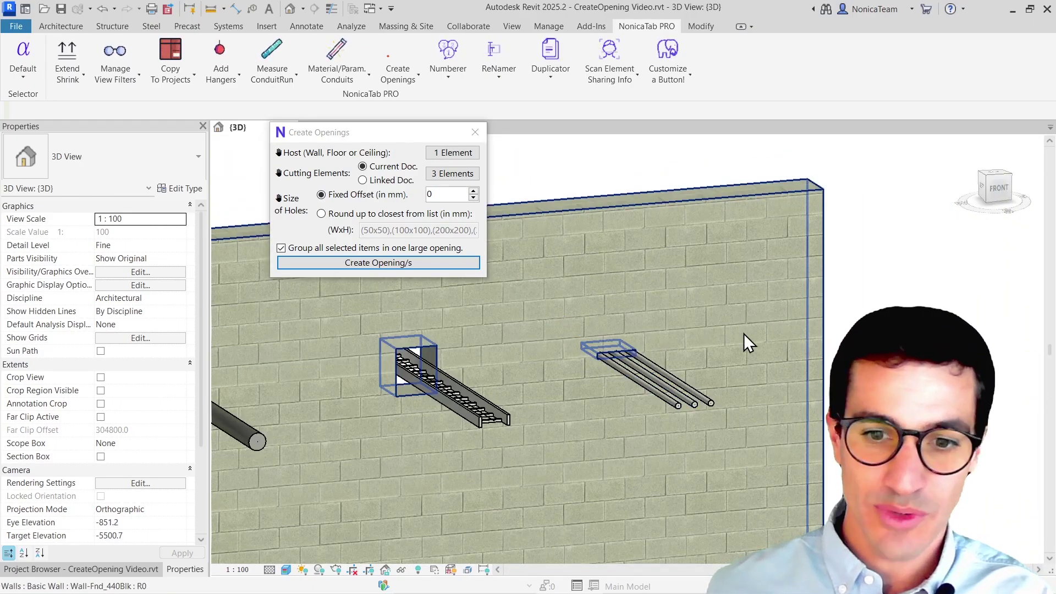
pyautogui.scroll(-3, 768, 358)
pyautogui.scroll(1, 686, 370)
pyautogui.scroll(2, 541, 380)
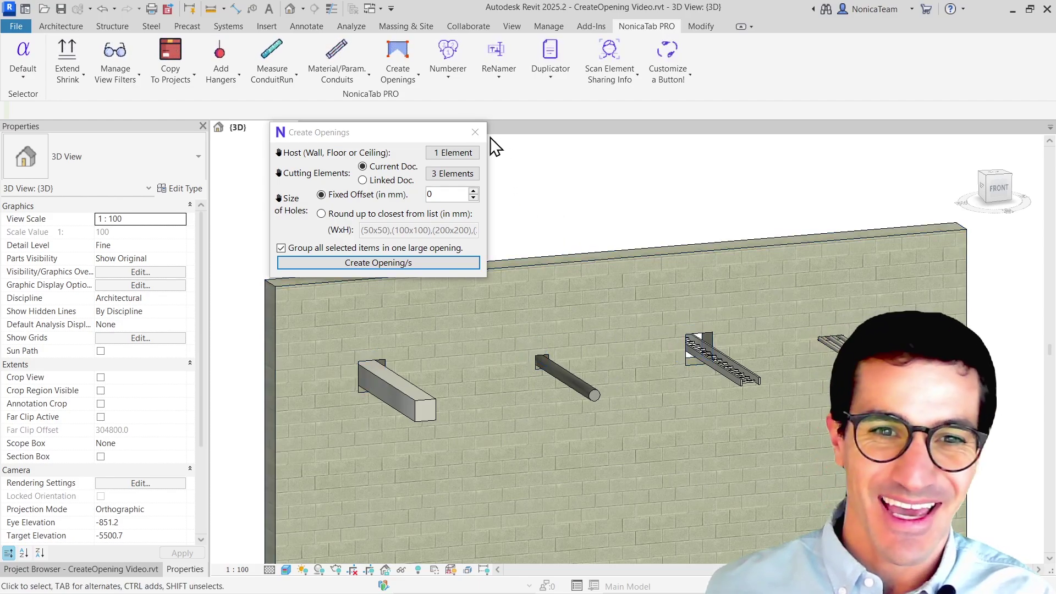
pyautogui.click(475, 132)
# Create a new Generic Models schedule from Schedules/Quantities, searching 'generic'
pyautogui.click(141, 570)
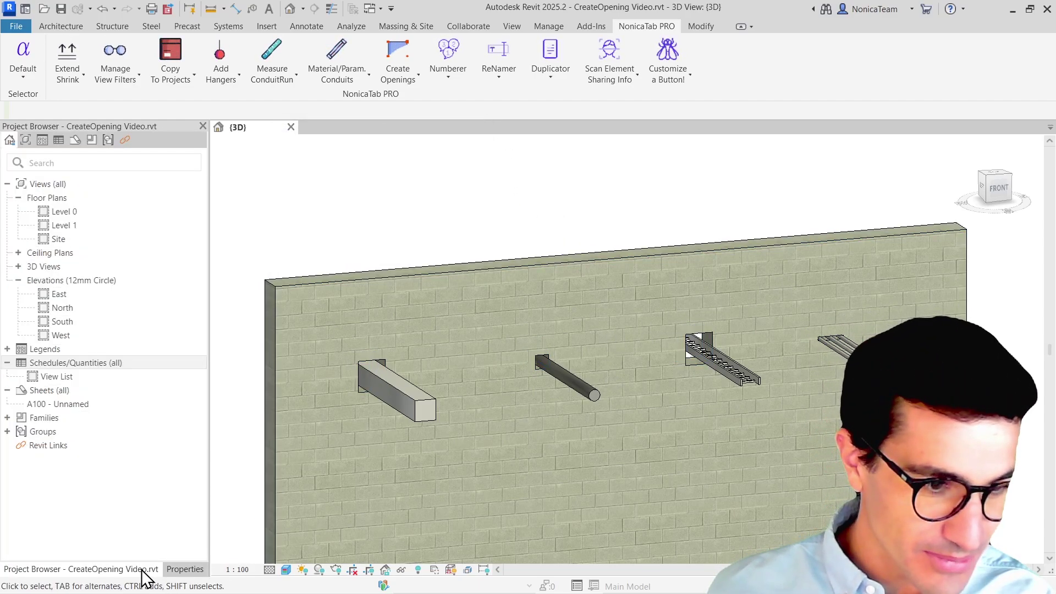
pyautogui.rightClick(61, 363)
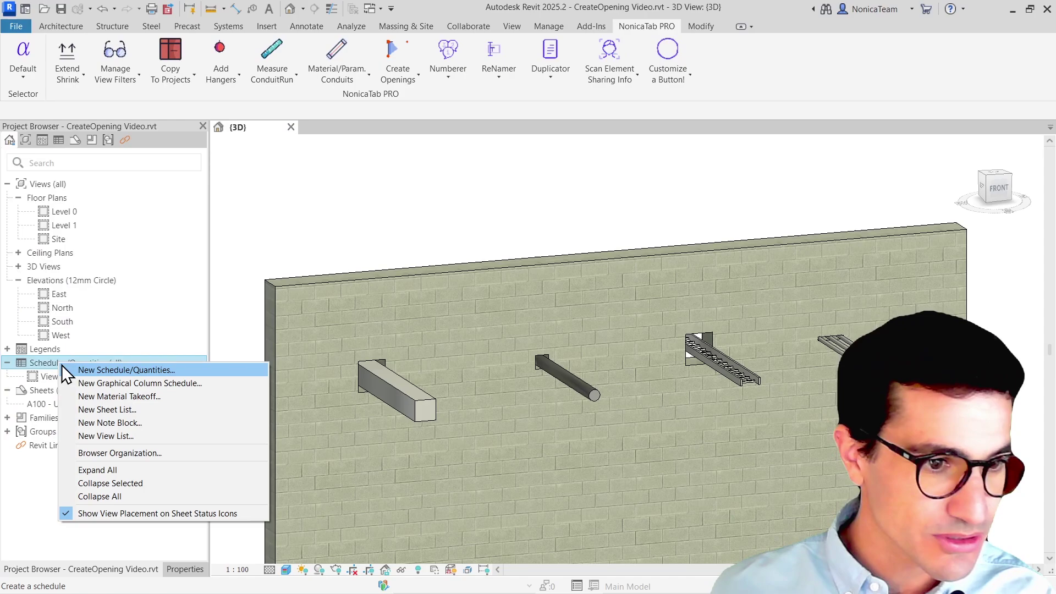
pyautogui.click(72, 370)
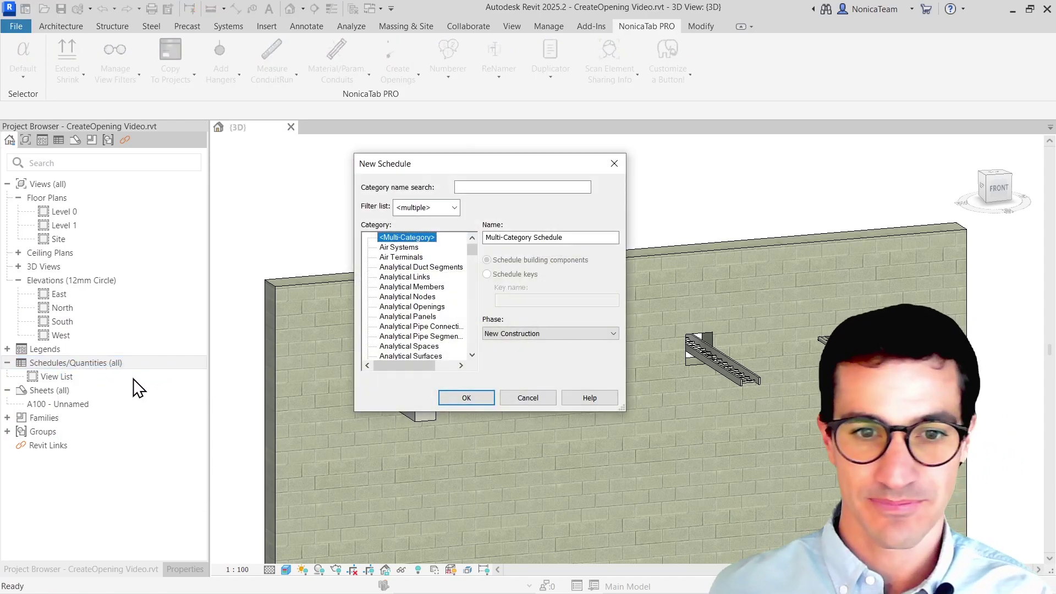
pyautogui.click(488, 187)
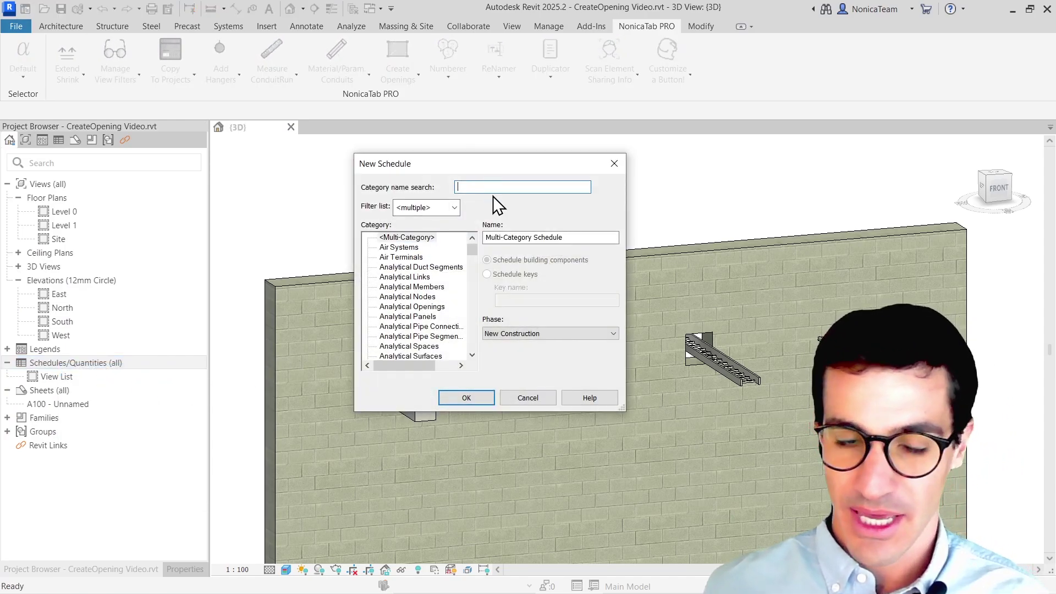
pyautogui.write('generi')
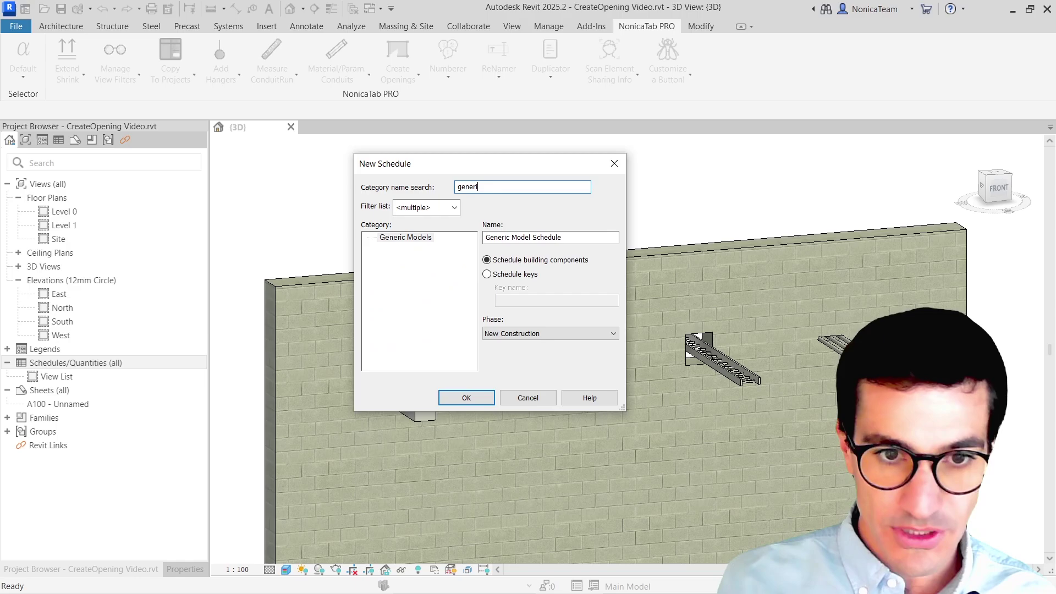
pyautogui.write('c')
pyautogui.click(404, 237)
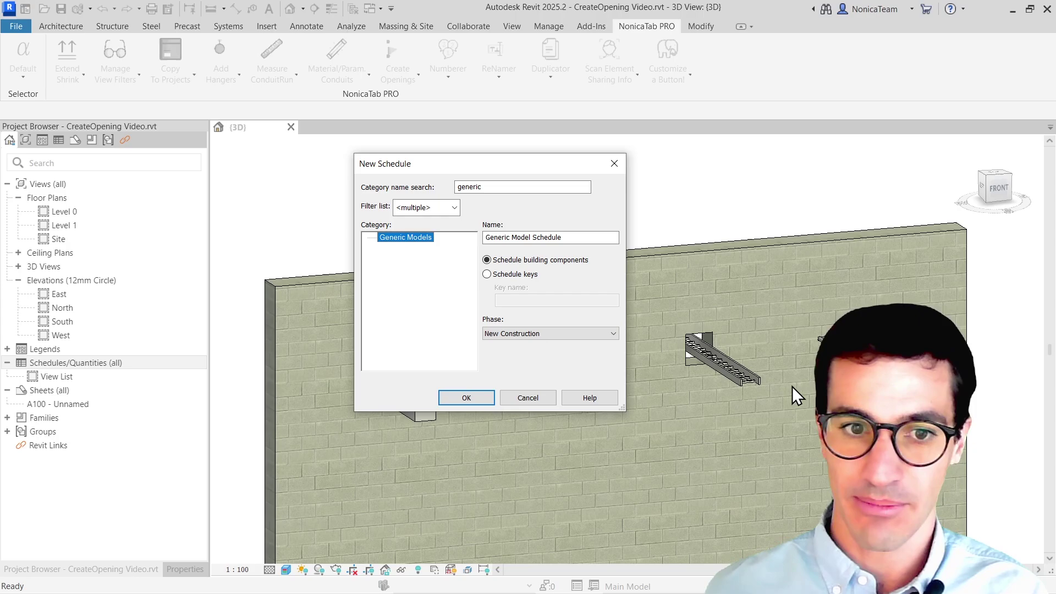
pyautogui.click(467, 397)
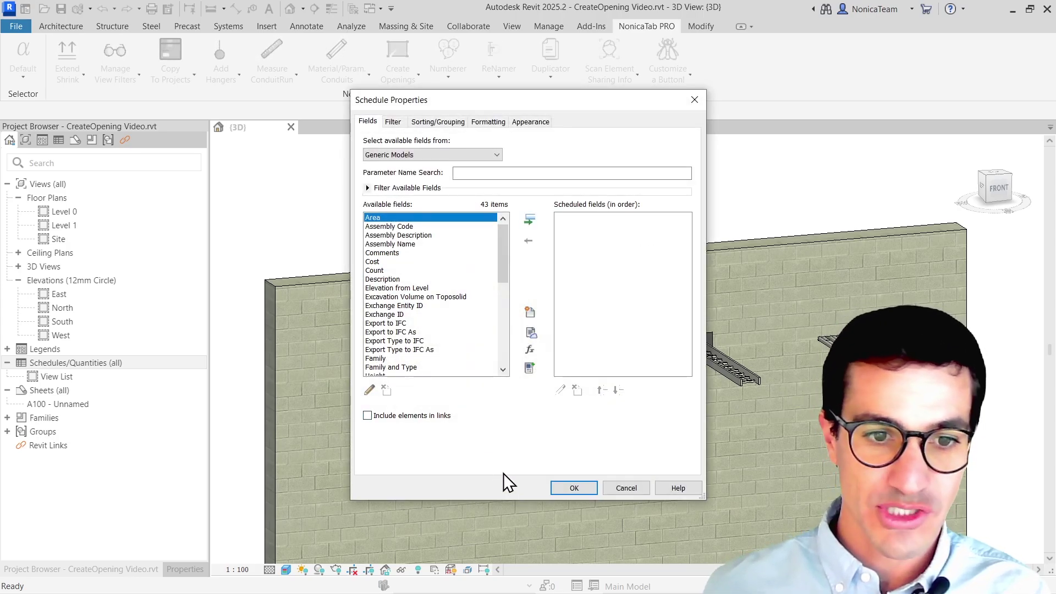
# Add the Family, Family and Type, Height and Width fields to the schedule
pyautogui.scroll(-1, 484, 333)
pyautogui.click(458, 332)
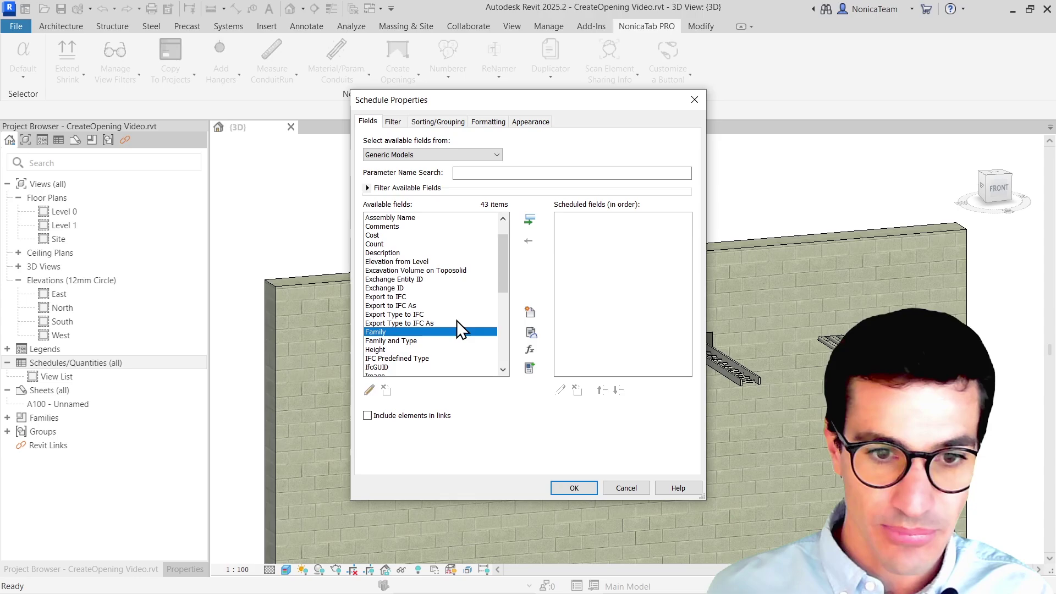
pyautogui.click(530, 219)
pyautogui.click(530, 220)
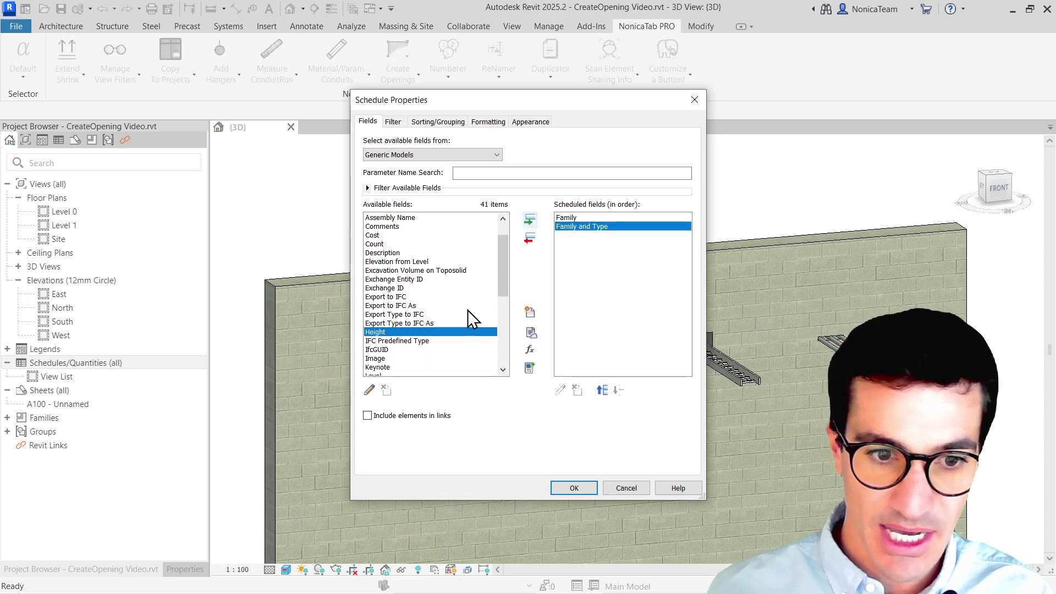
pyautogui.click(528, 219)
pyautogui.scroll(-1, 402, 368)
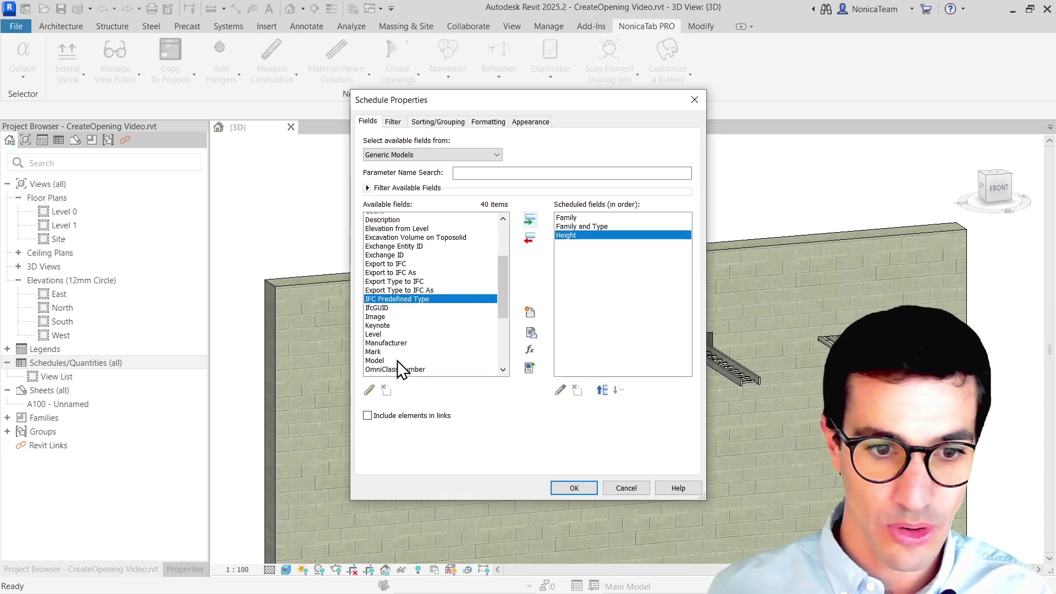
pyautogui.scroll(-5, 402, 368)
pyautogui.click(401, 366)
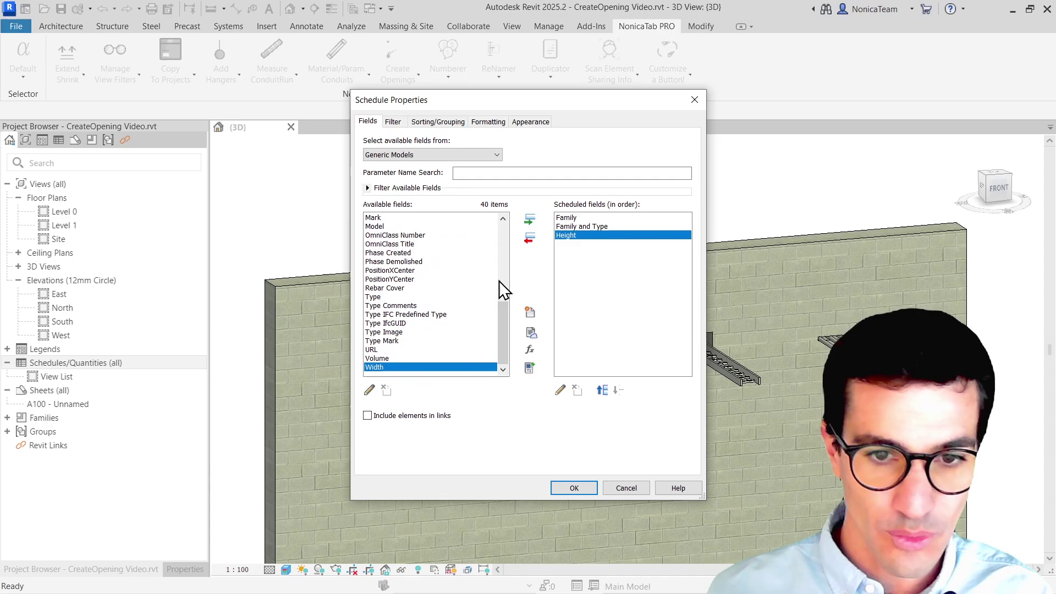
pyautogui.click(529, 219)
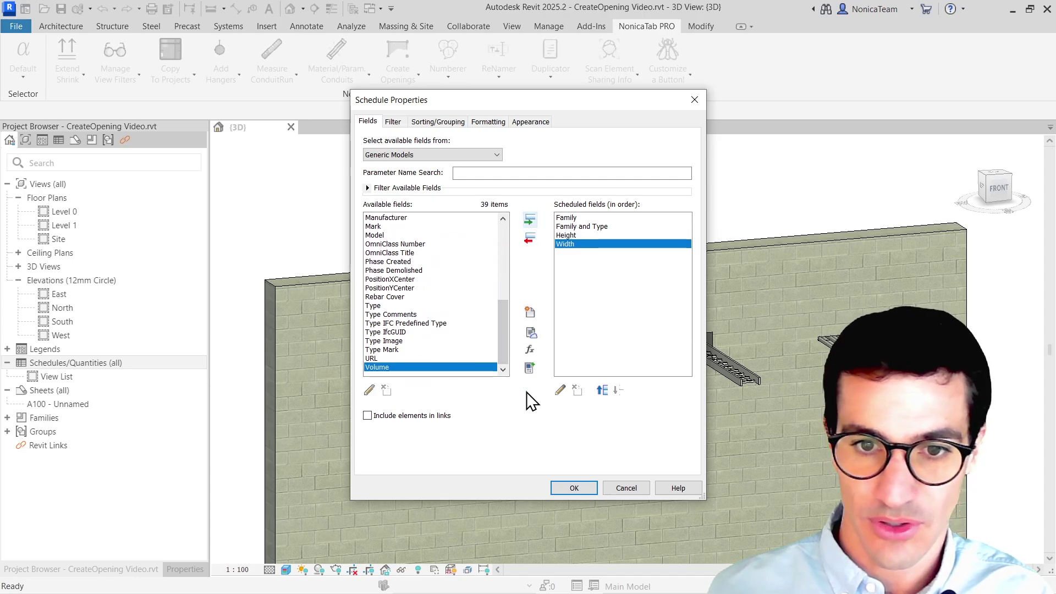
pyautogui.click(574, 487)
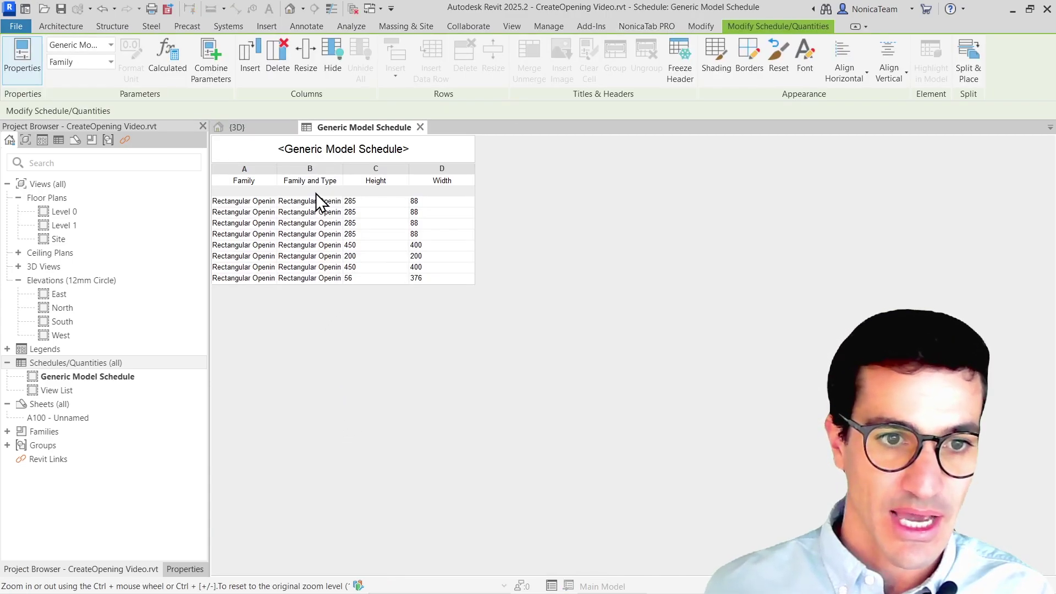
# Widen the schedule's Family and Type column to show more of each opening's type name
pyautogui.moveTo(343, 170); pyautogui.dragTo(351, 170)
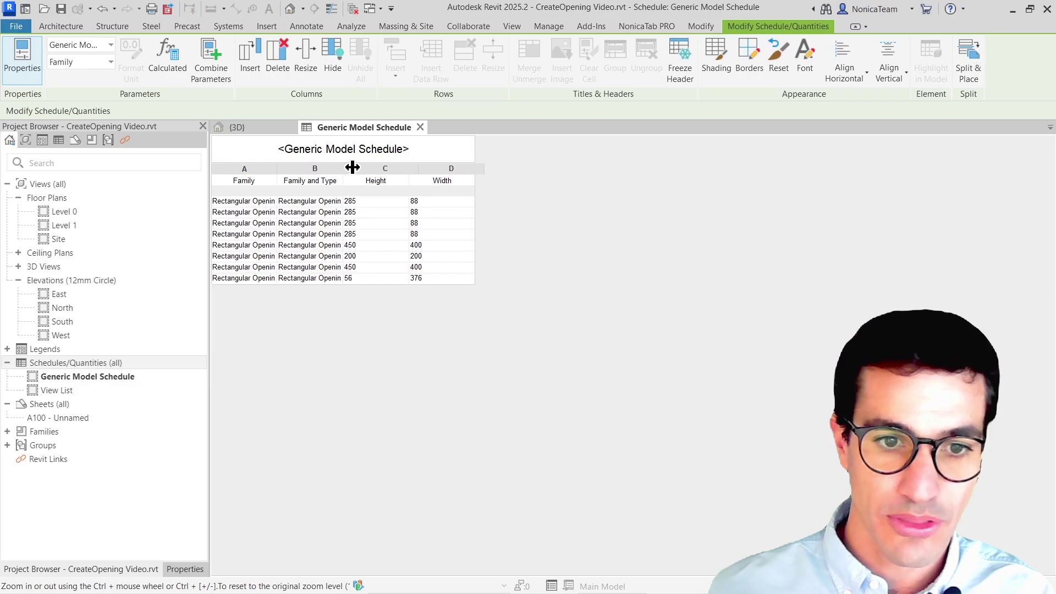